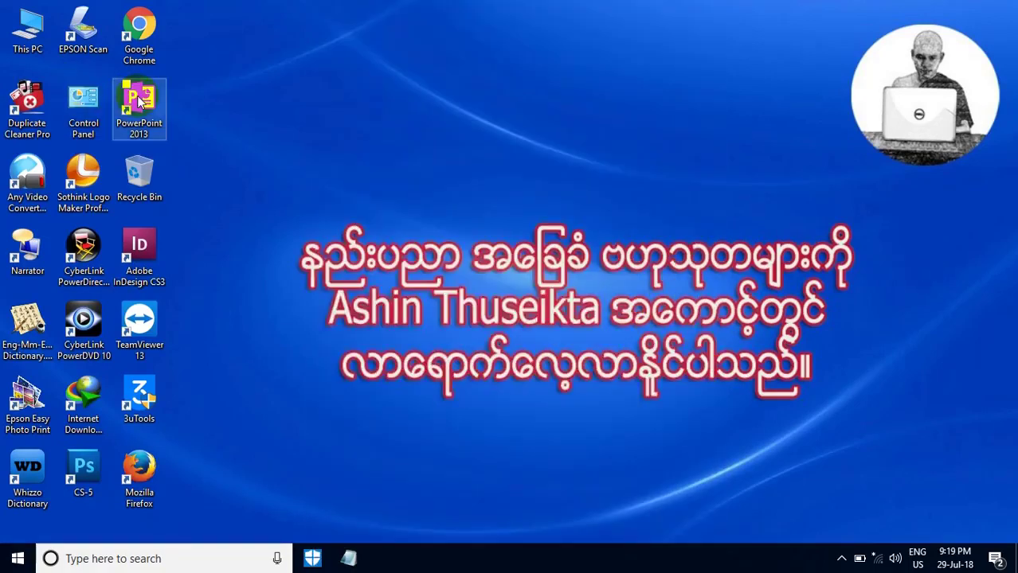
# Launch PowerPoint 2013 and open the recently used five-slide presentation
pyautogui.doubleClick(139, 98)
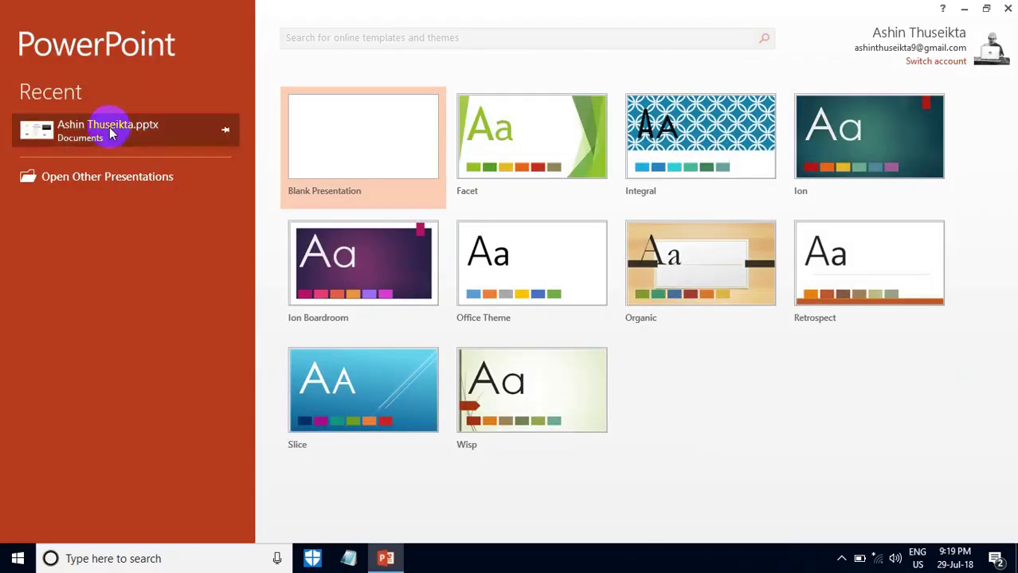
pyautogui.click(110, 134)
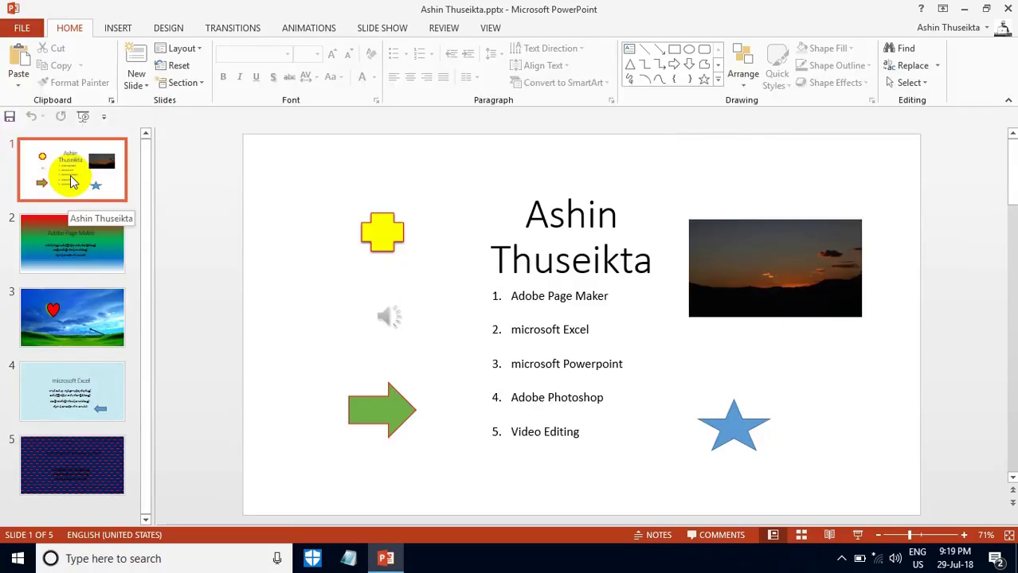
pyautogui.press('F5')
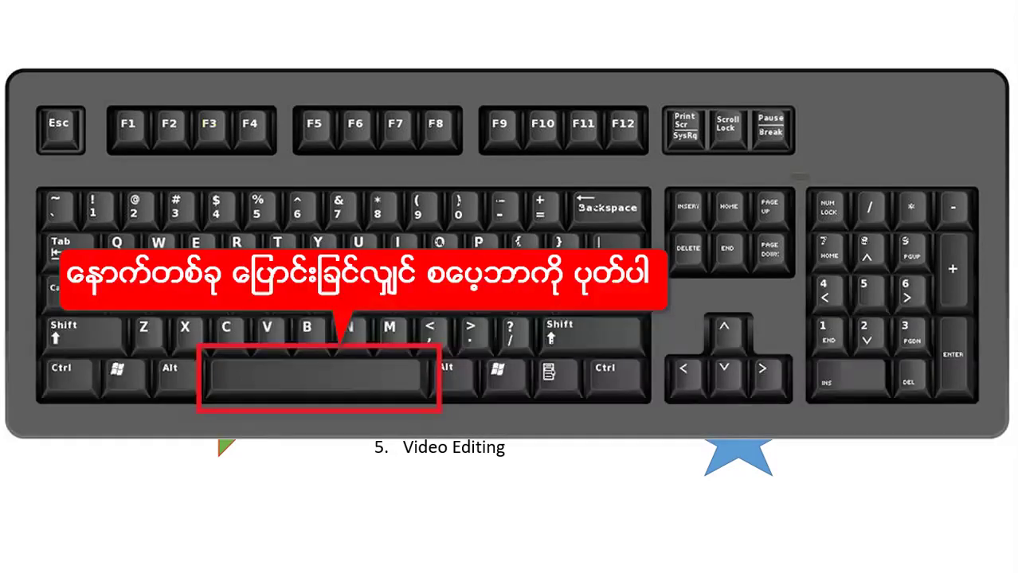
pyautogui.press('space')
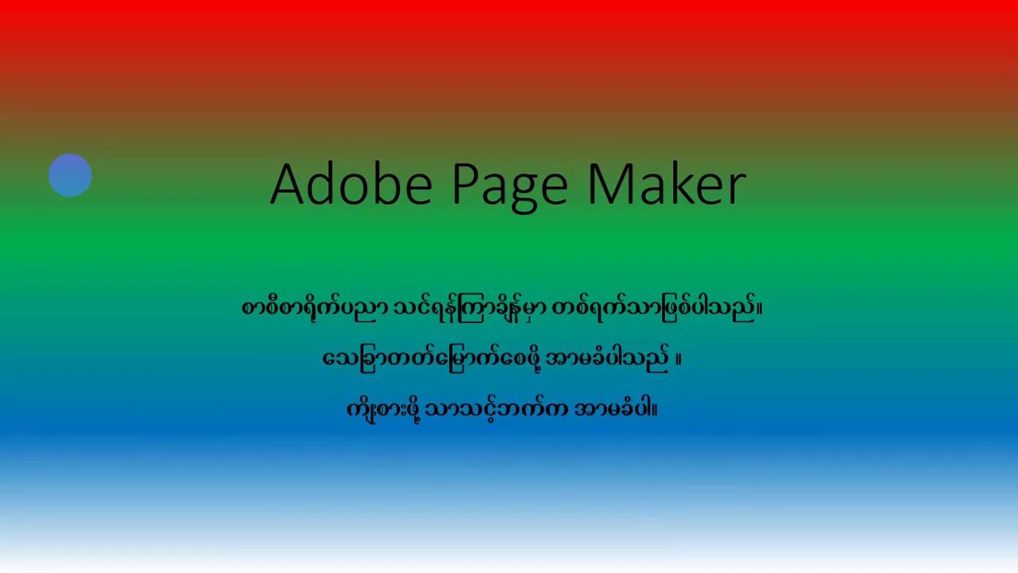
pyautogui.click(70, 176)
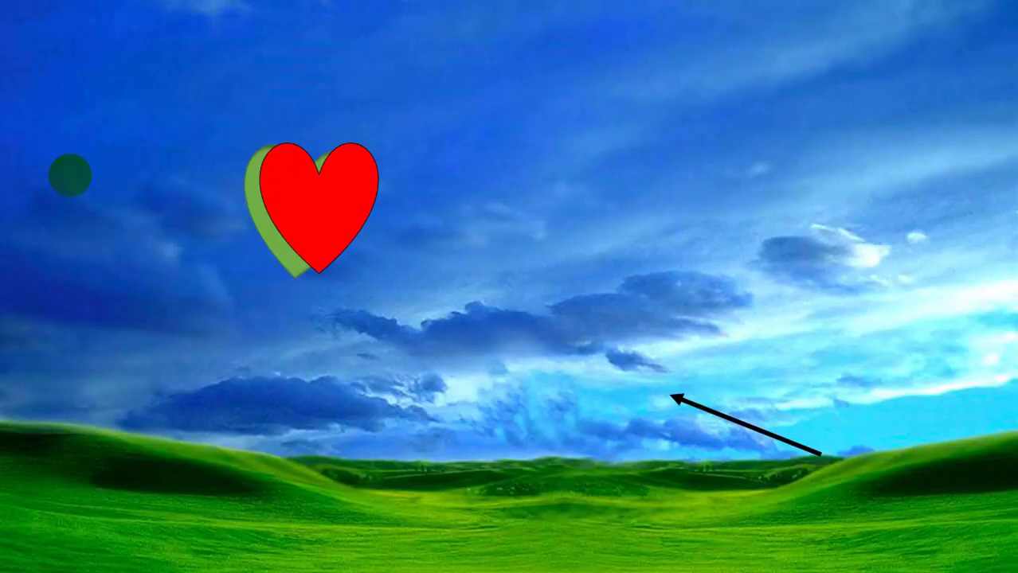
pyautogui.click(70, 175)
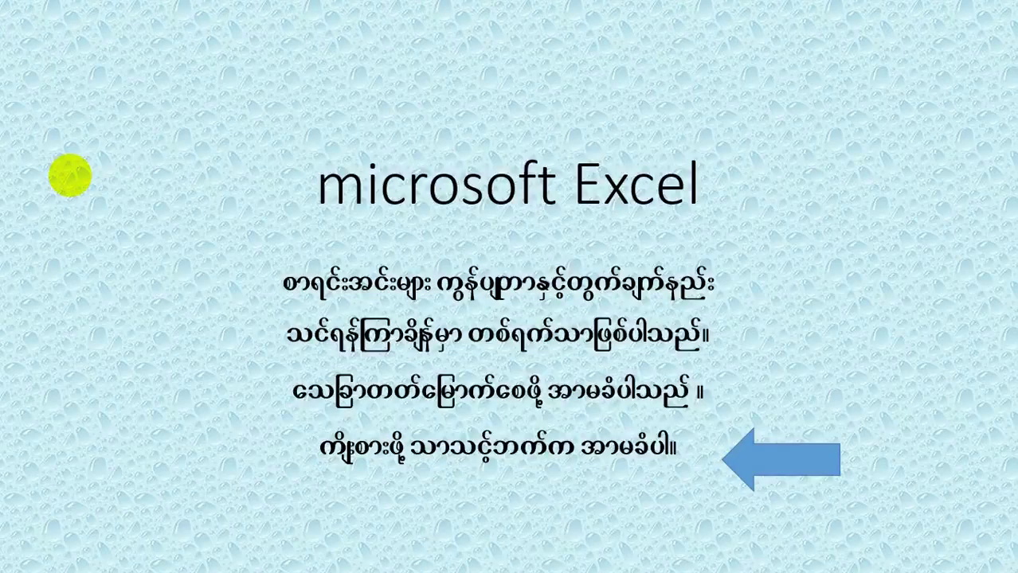
pyautogui.click(70, 175)
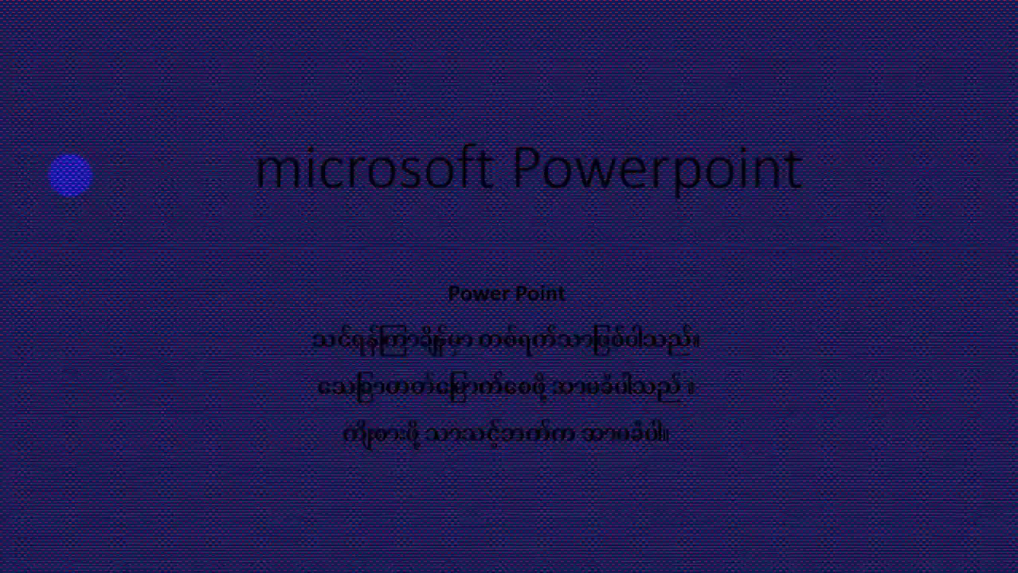
pyautogui.click(70, 175)
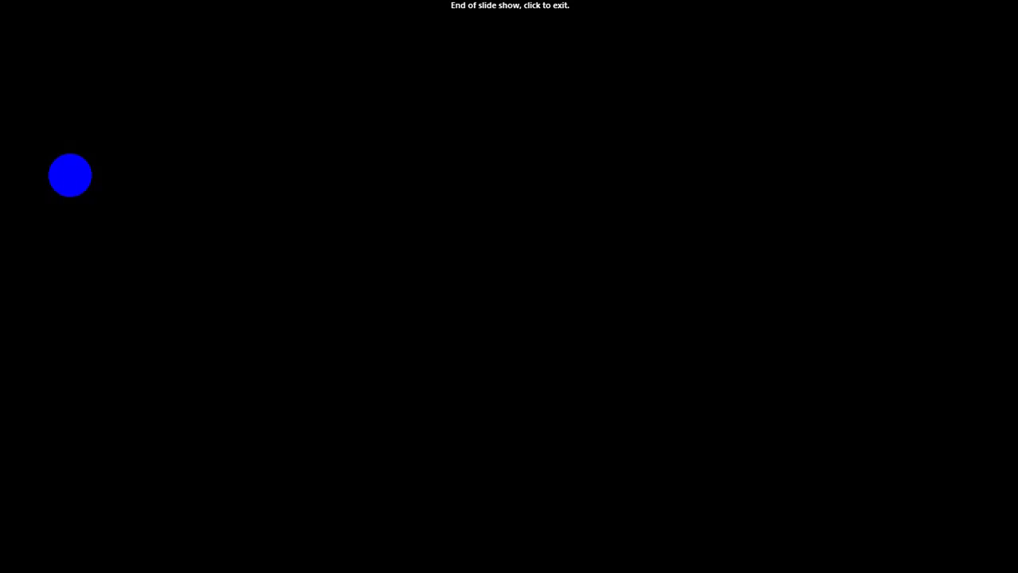
pyautogui.click(70, 176)
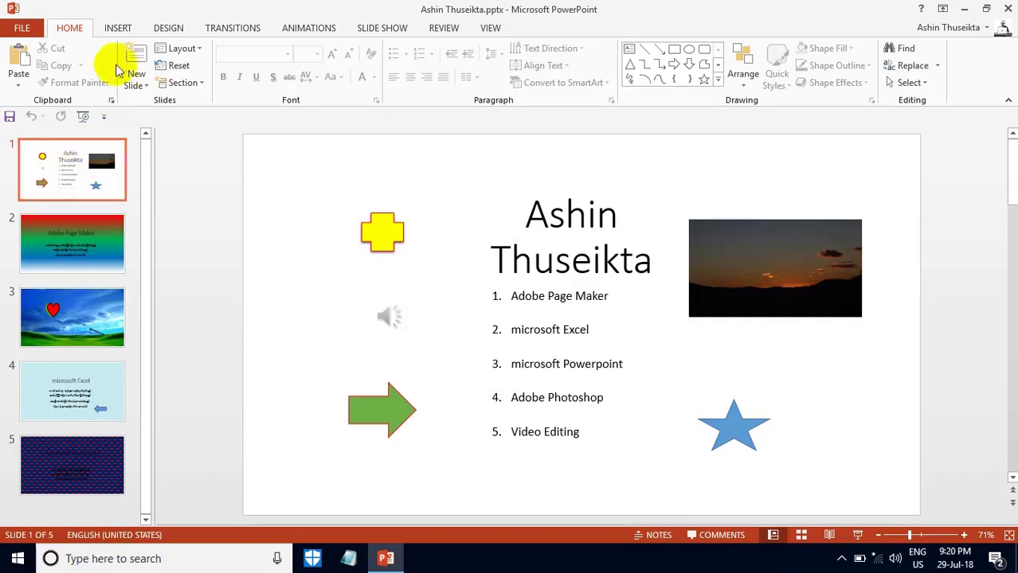
# Apply the Ripple transition to slide 1 from the full transitions gallery
pyautogui.click(233, 30)
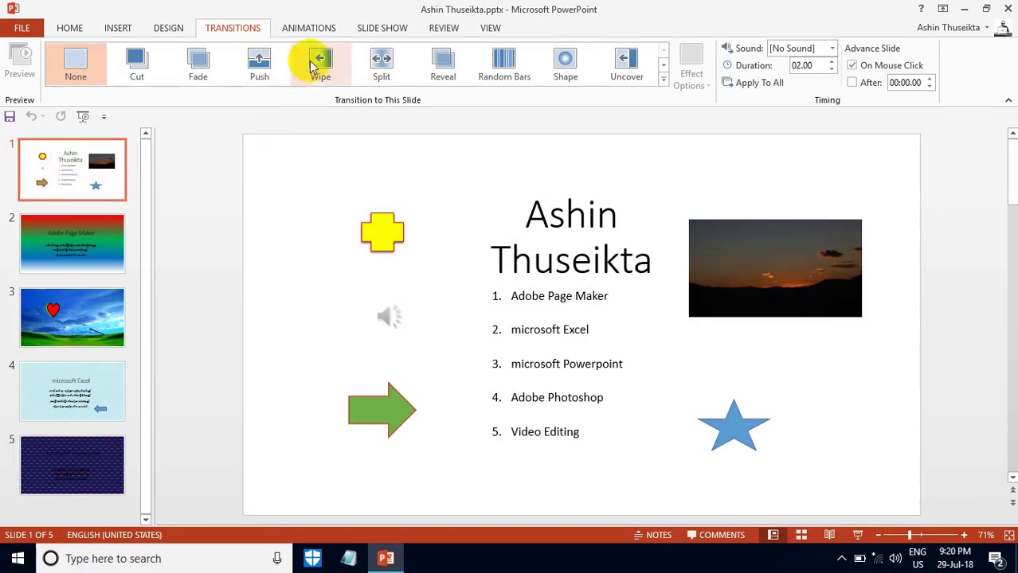
pyautogui.click(661, 80)
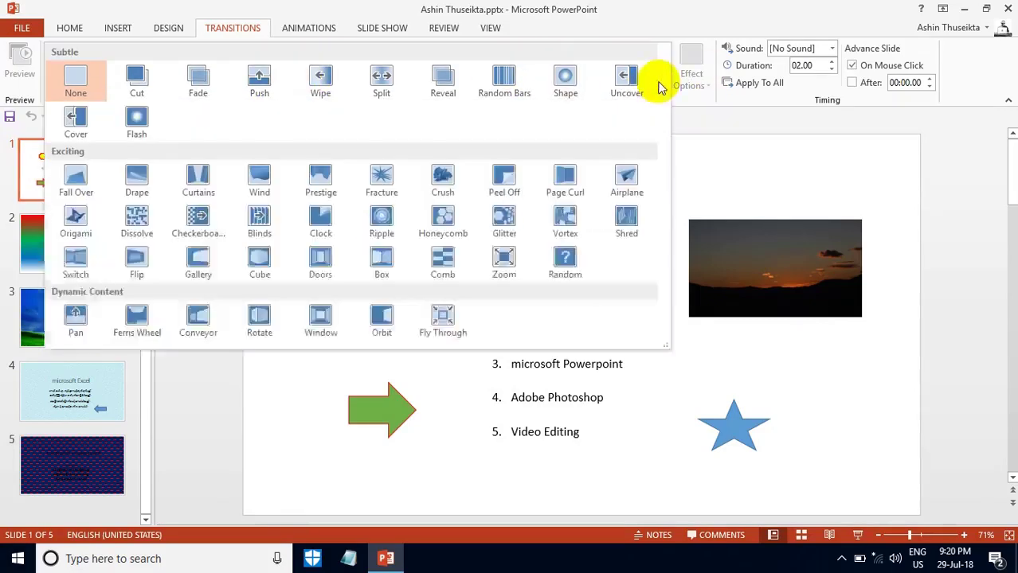
pyautogui.click(380, 219)
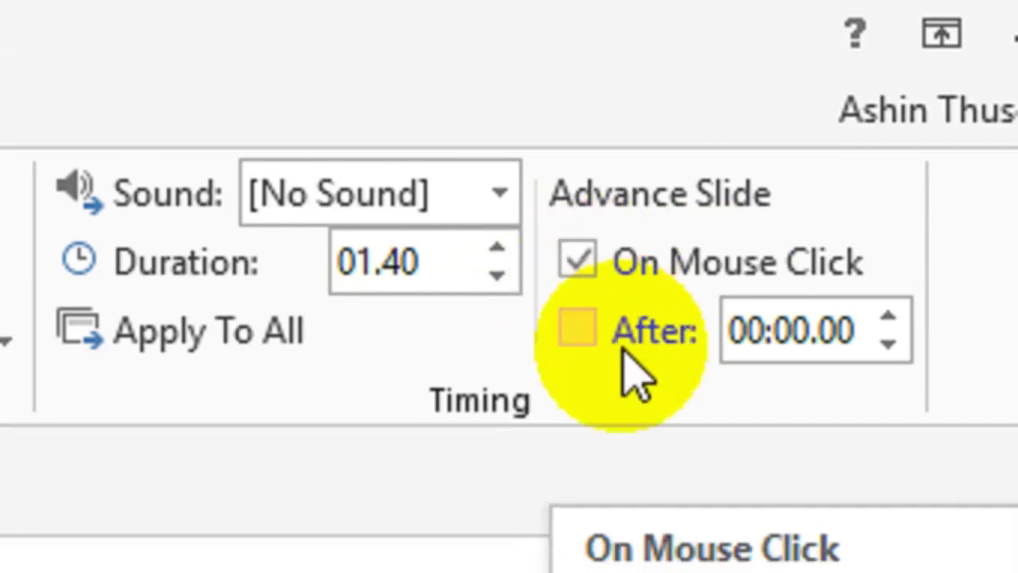
# Turn on automatic advance for slide 1 and give its transition the Coin sound
pyautogui.click(581, 341)
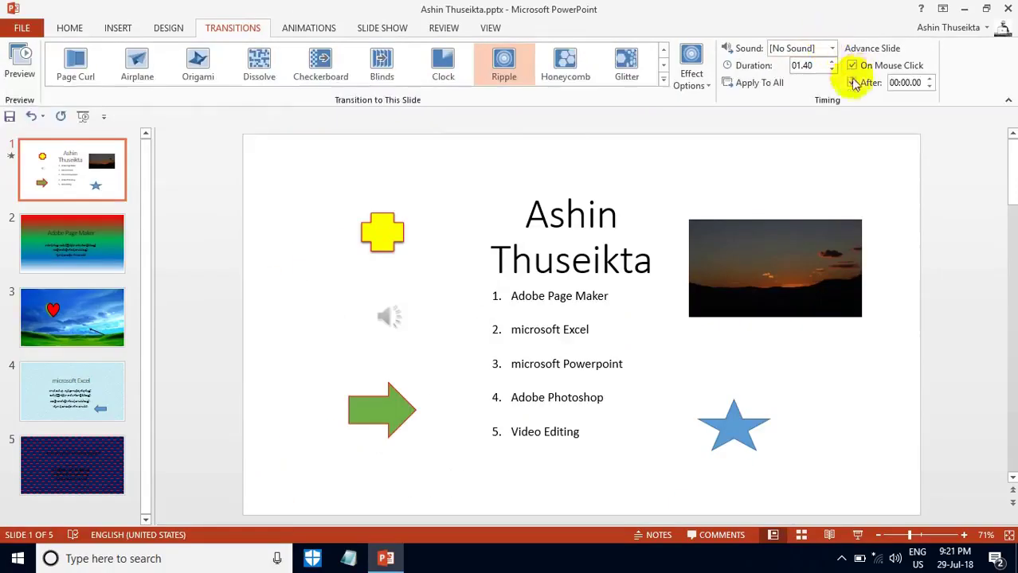
pyautogui.click(831, 50)
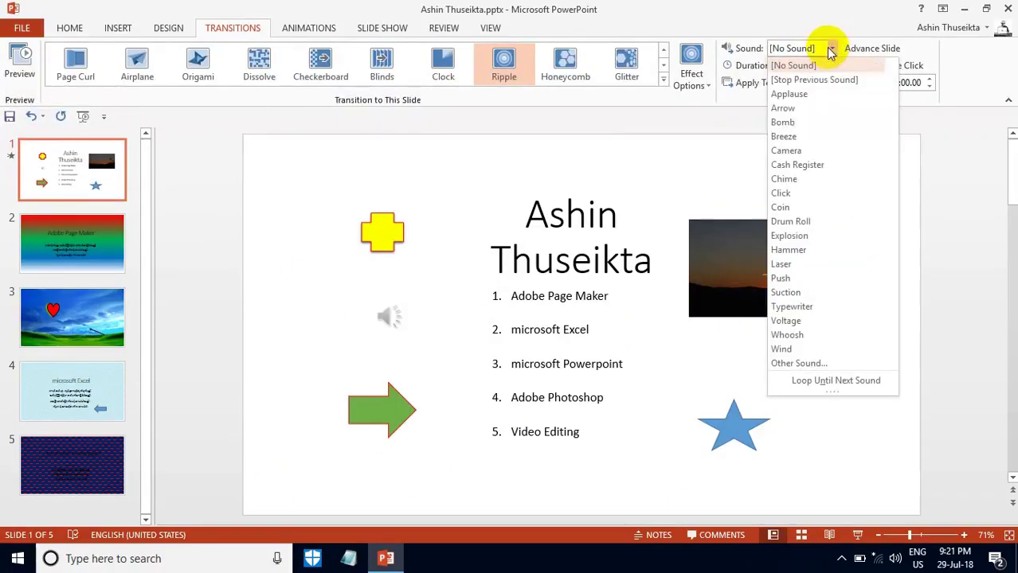
pyautogui.click(804, 208)
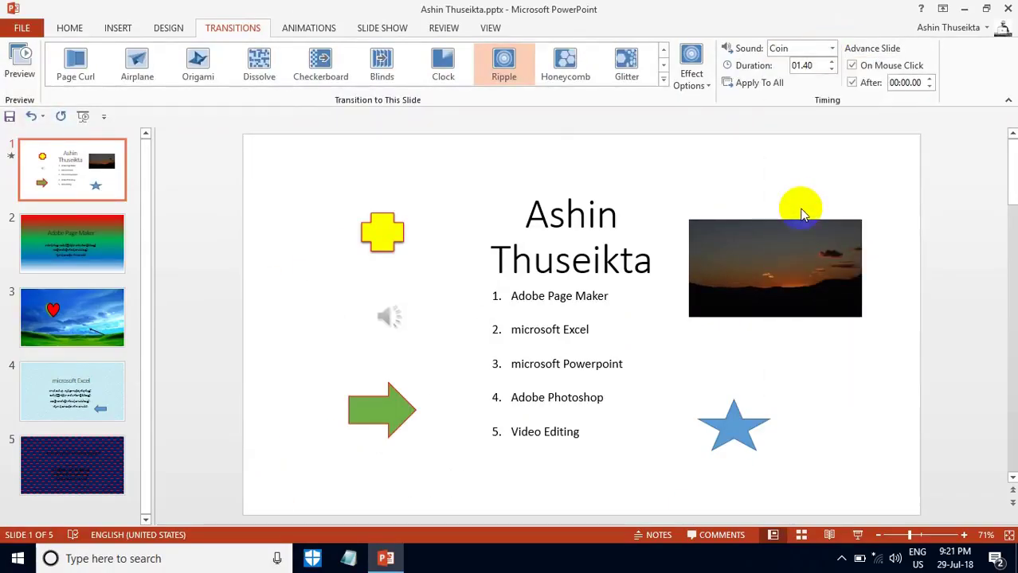
pyautogui.click(20, 62)
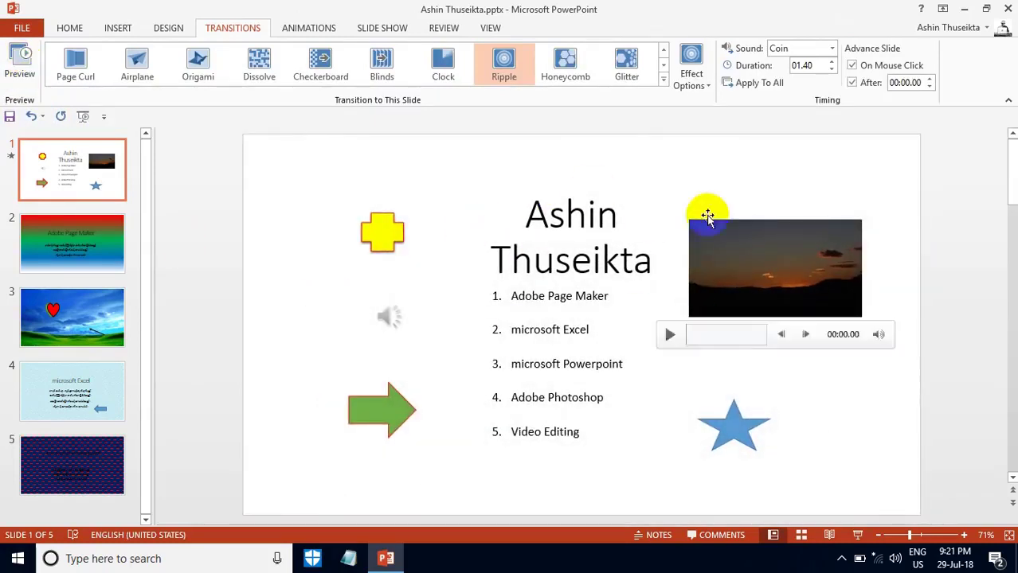
# Set the transition duration to 03.75 and the automatic advance time to 00:02.00
pyautogui.click(832, 62)
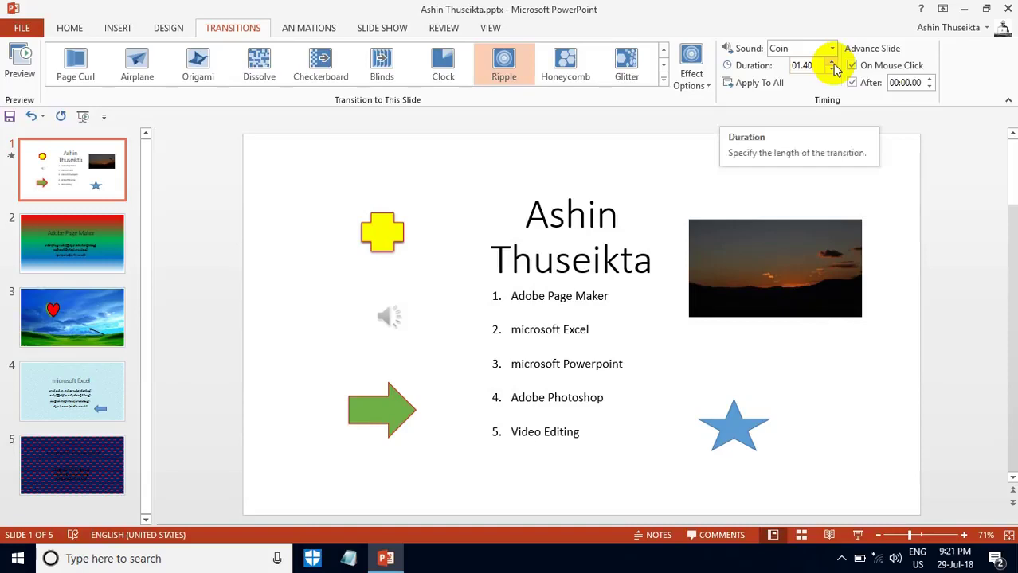
pyautogui.click(832, 63)
pyautogui.click(832, 62)
pyautogui.click(832, 63)
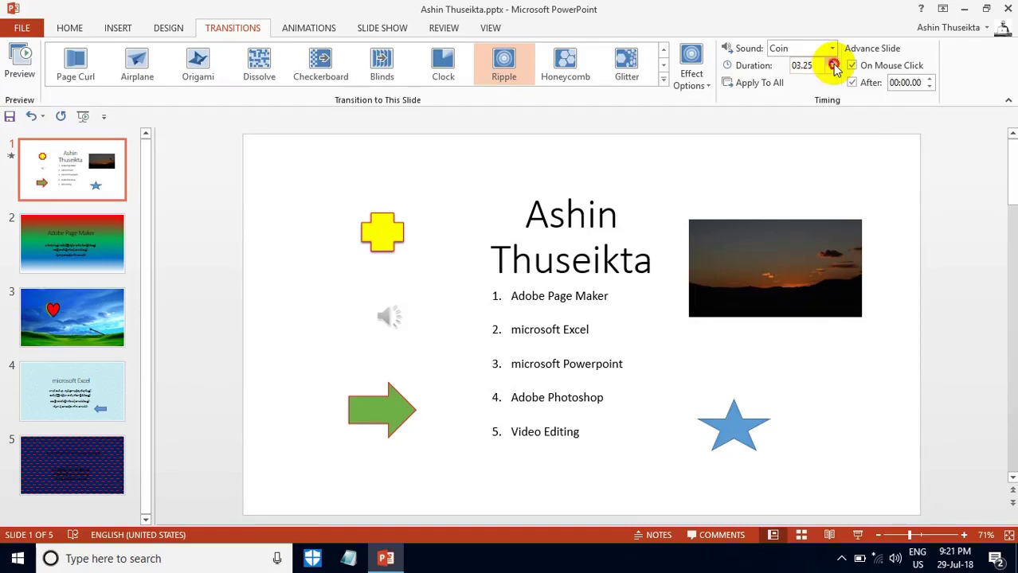
pyautogui.click(832, 63)
pyautogui.click(832, 63)
pyautogui.click(832, 63)
pyautogui.click(832, 70)
pyautogui.click(832, 70)
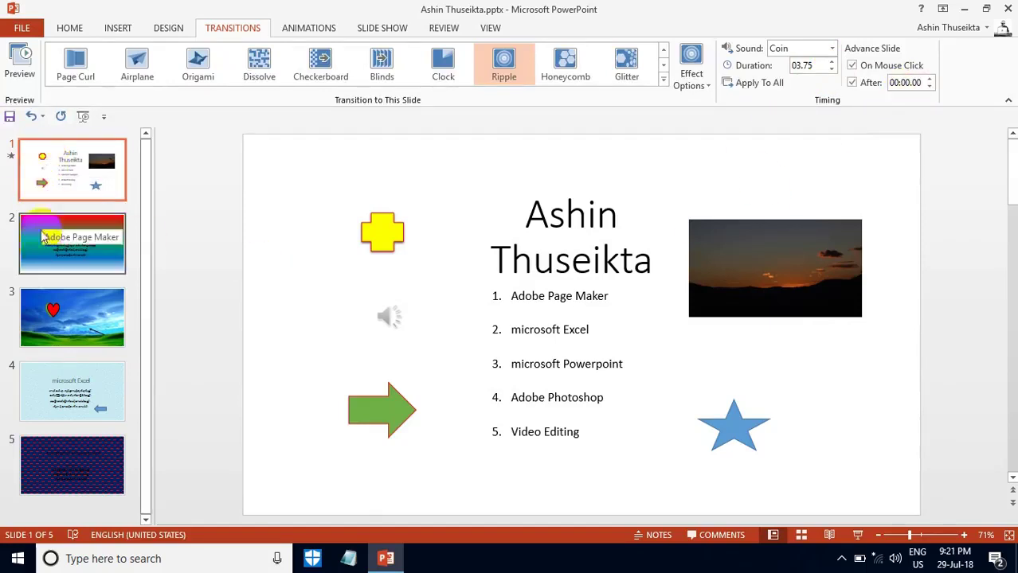
pyautogui.click(928, 78)
pyautogui.click(929, 79)
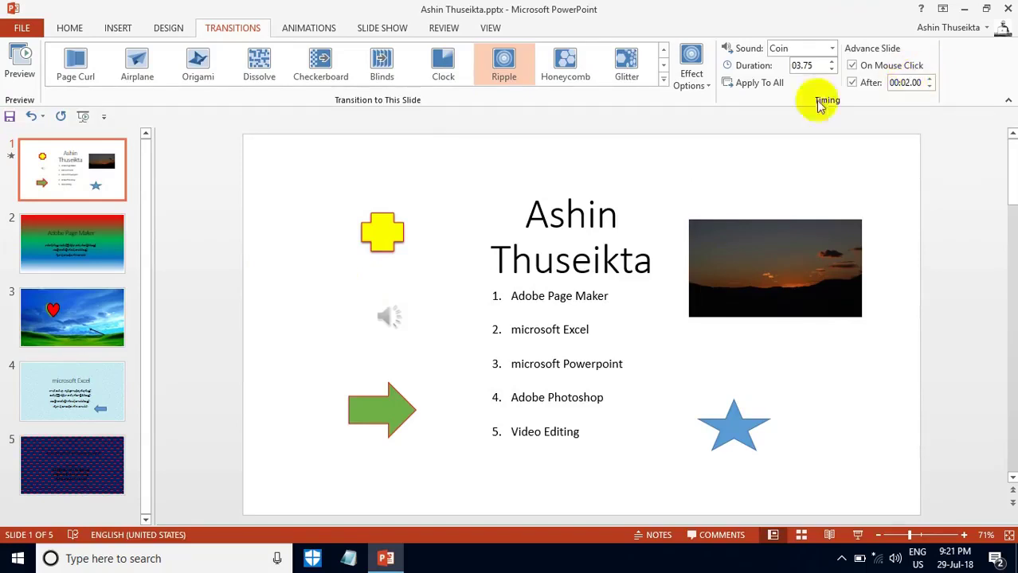
# Preview slide 1's Ripple transition, apply it to all slides, then preview again
pyautogui.click(29, 72)
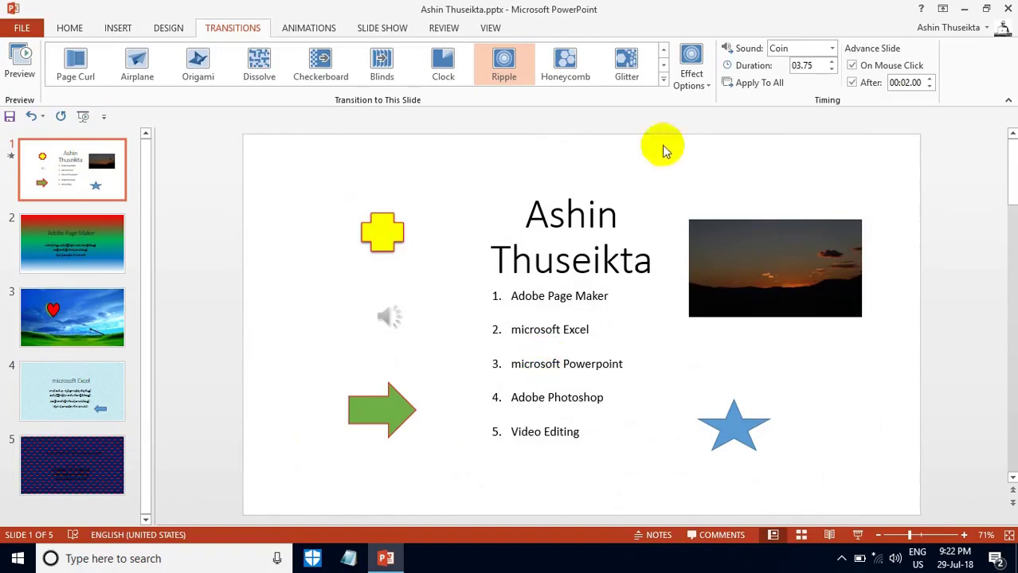
pyautogui.click(748, 86)
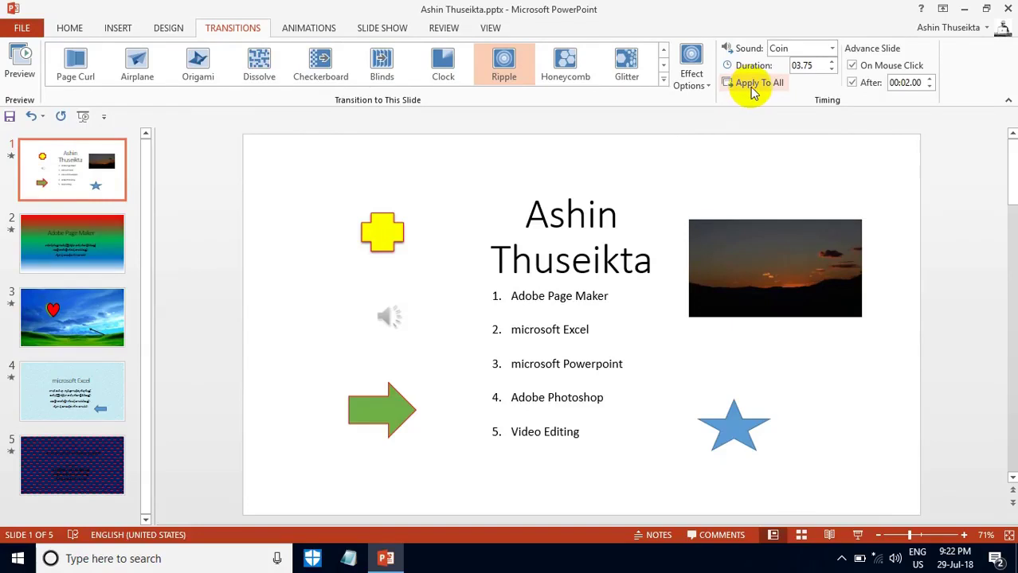
pyautogui.click(35, 62)
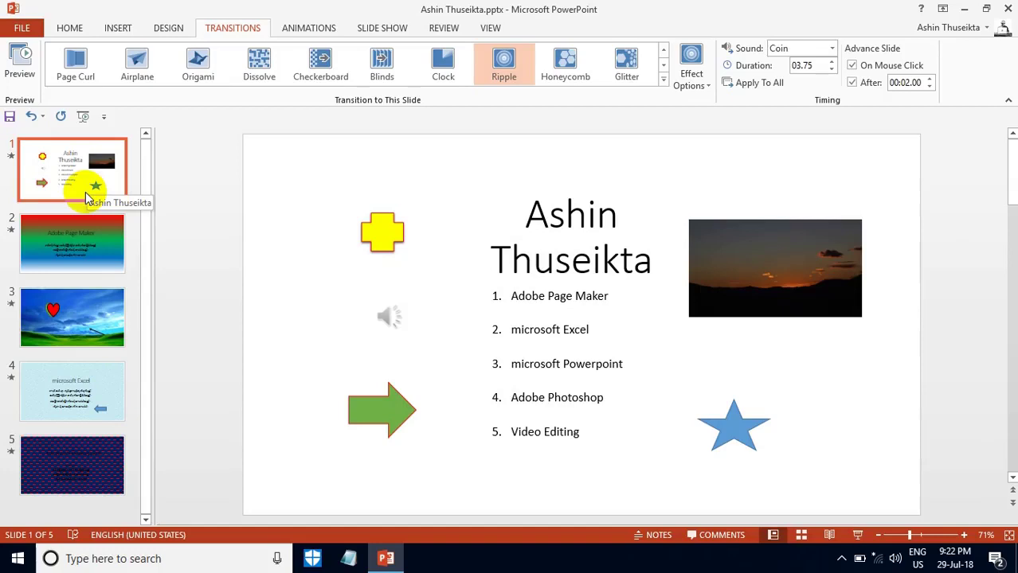
pyautogui.press('F5')
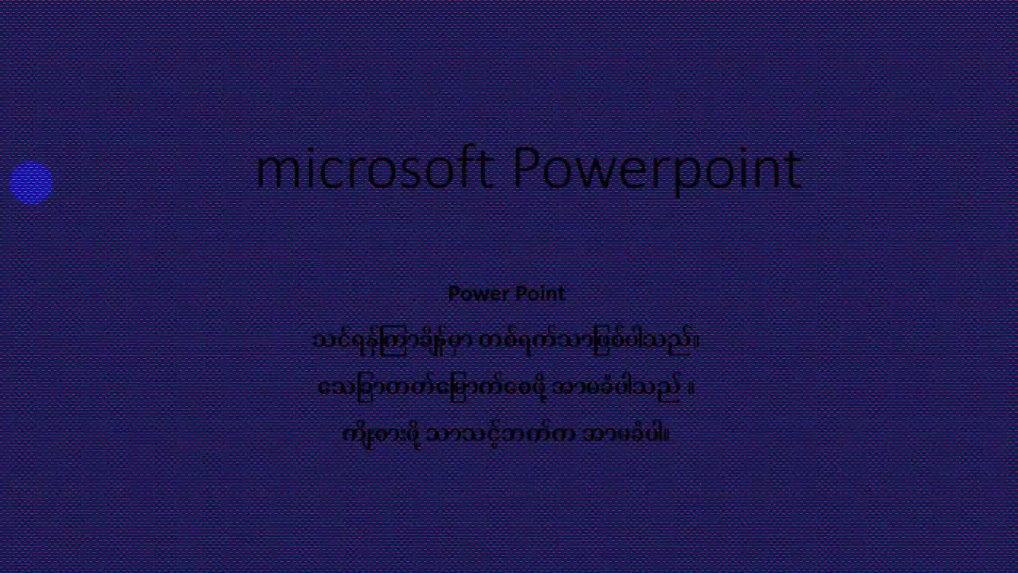
pyautogui.click(30, 183)
pyautogui.click(30, 183)
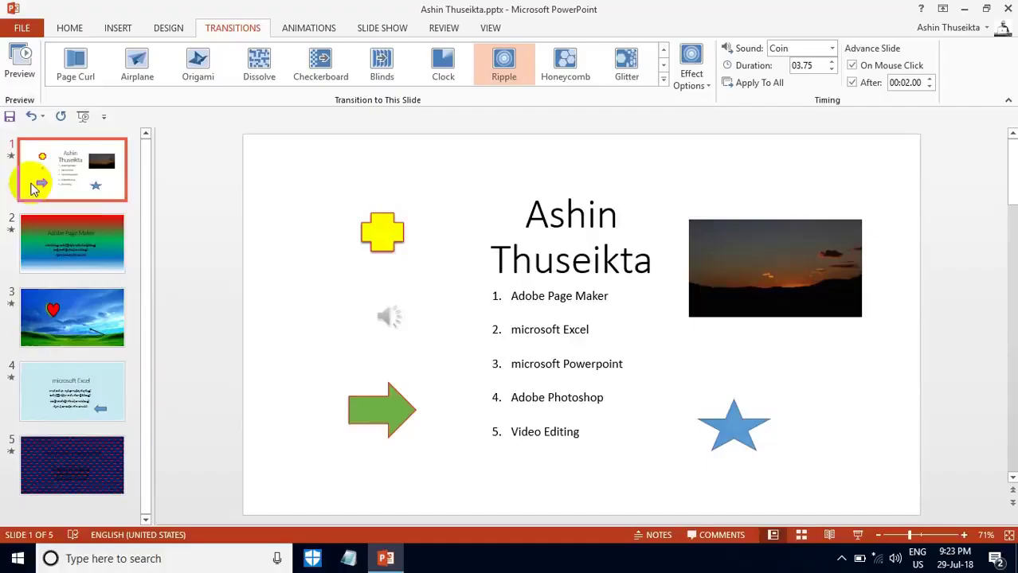
# Give slide 2 (Adobe Page Maker) a Fracture transition with Hammer sound and preview it
pyautogui.click(56, 243)
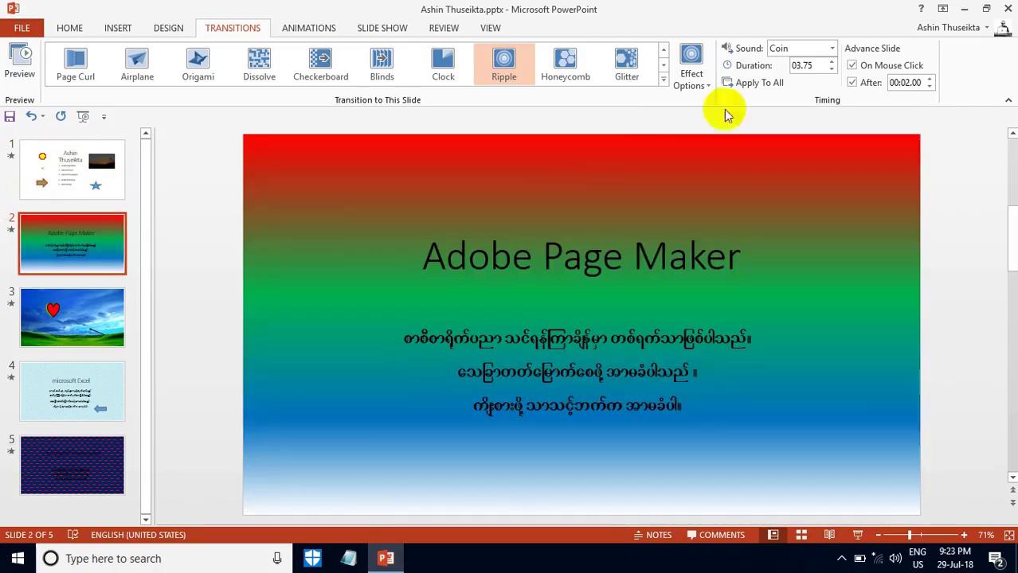
pyautogui.click(662, 79)
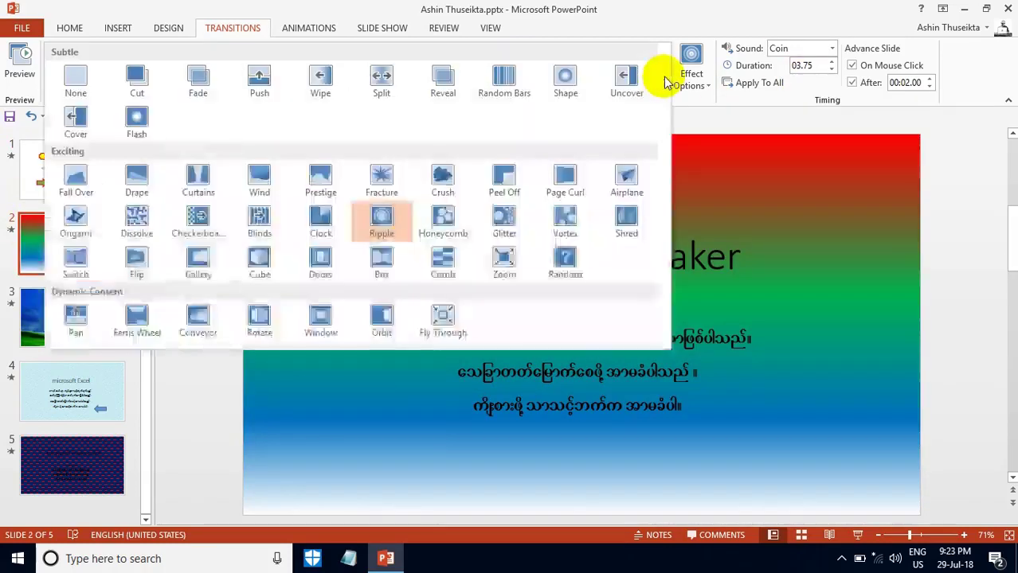
pyautogui.click(382, 176)
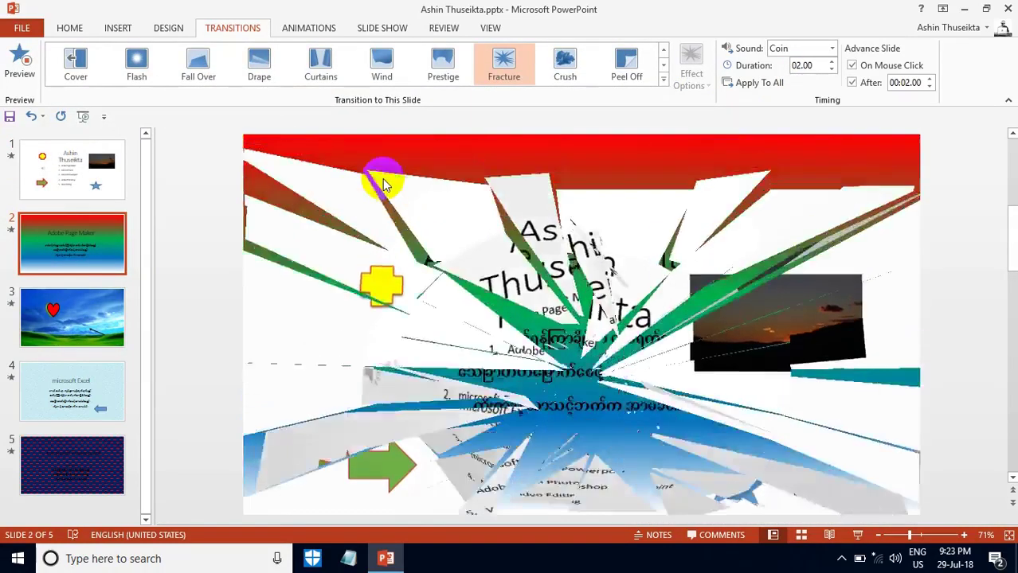
pyautogui.click(832, 51)
pyautogui.click(811, 246)
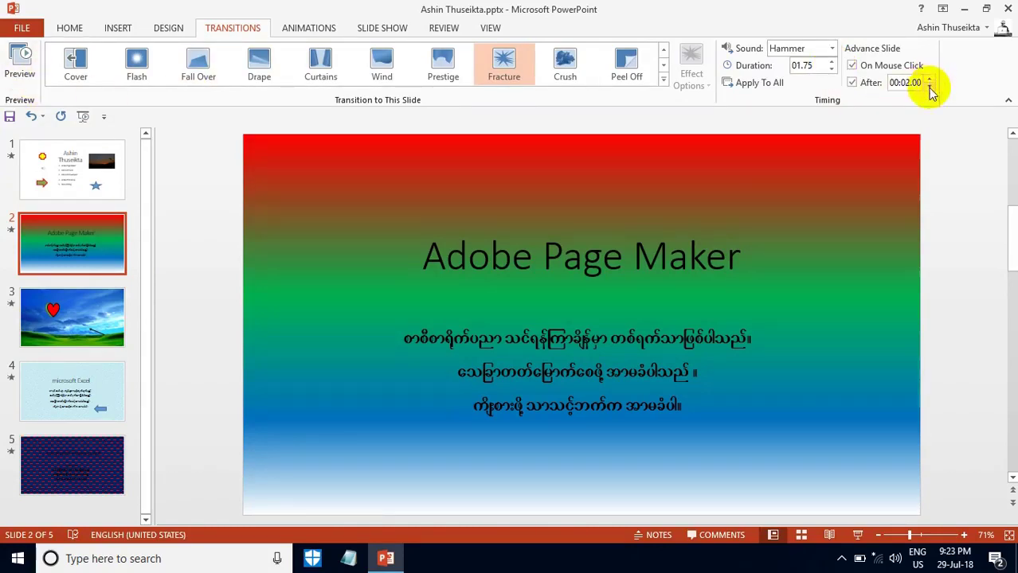
pyautogui.click(19, 64)
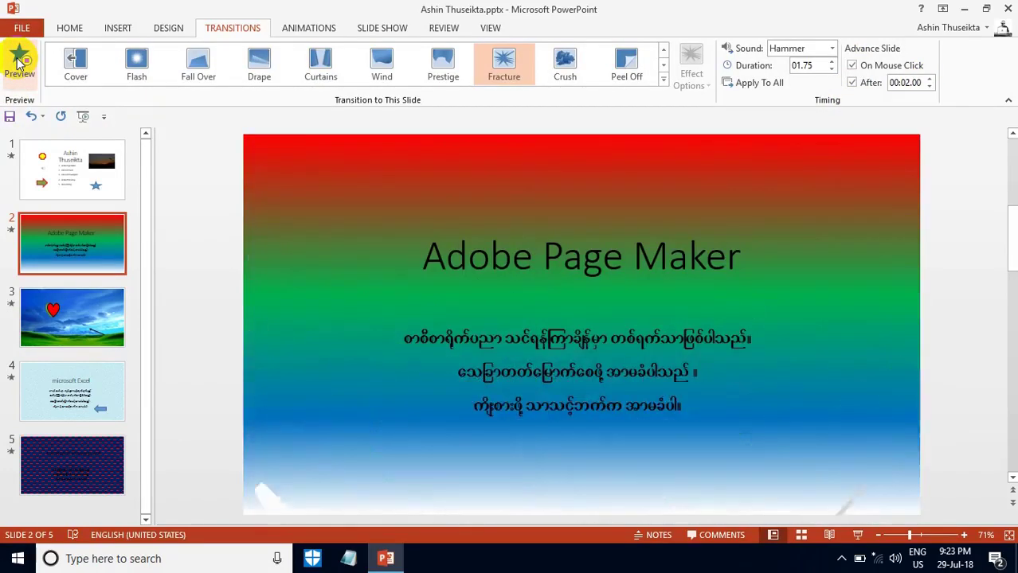
pyautogui.click(39, 327)
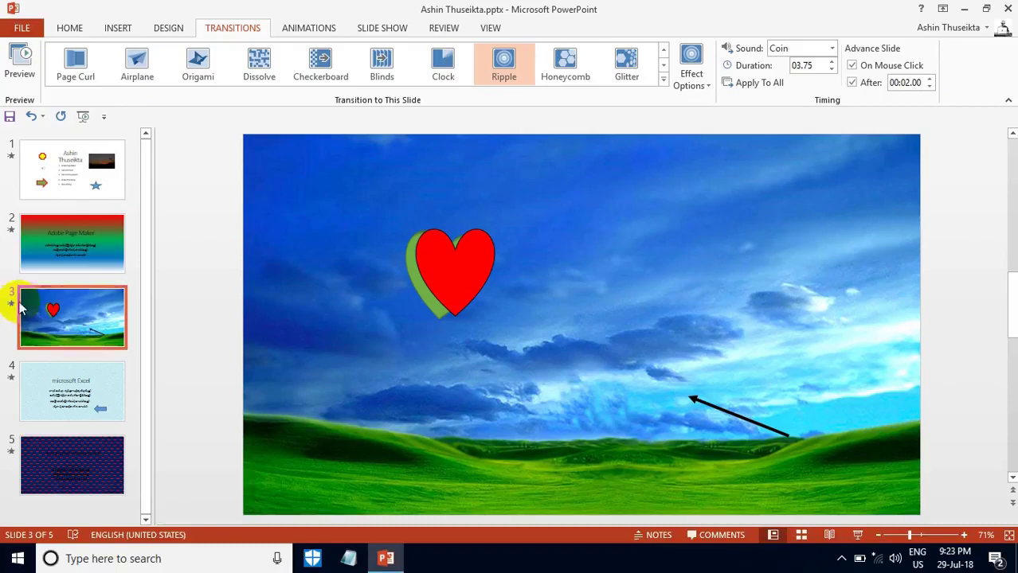
# Replay slide 3's animations, then give it the Suction sound and Uncover transition
pyautogui.click(12, 303)
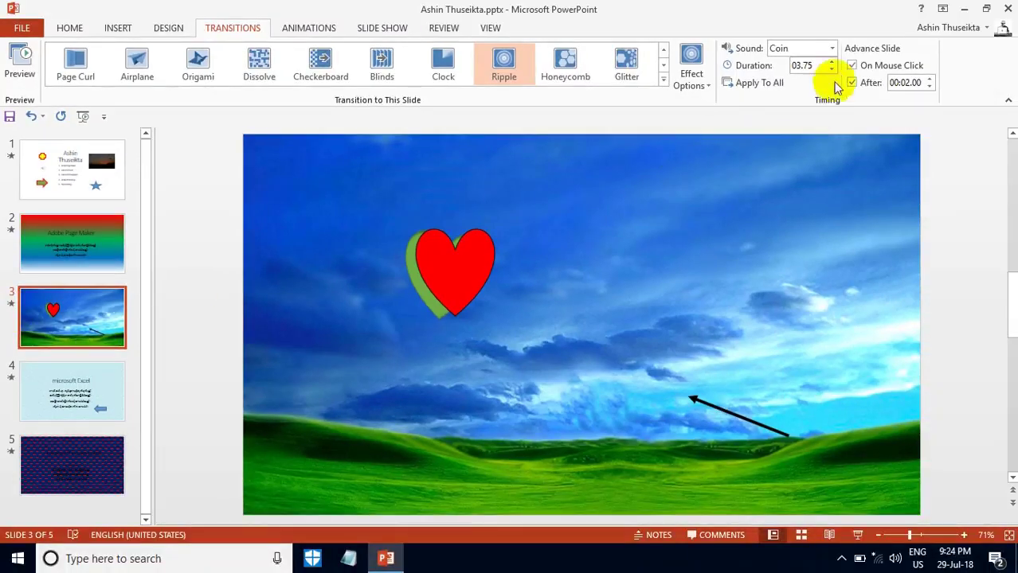
pyautogui.click(832, 49)
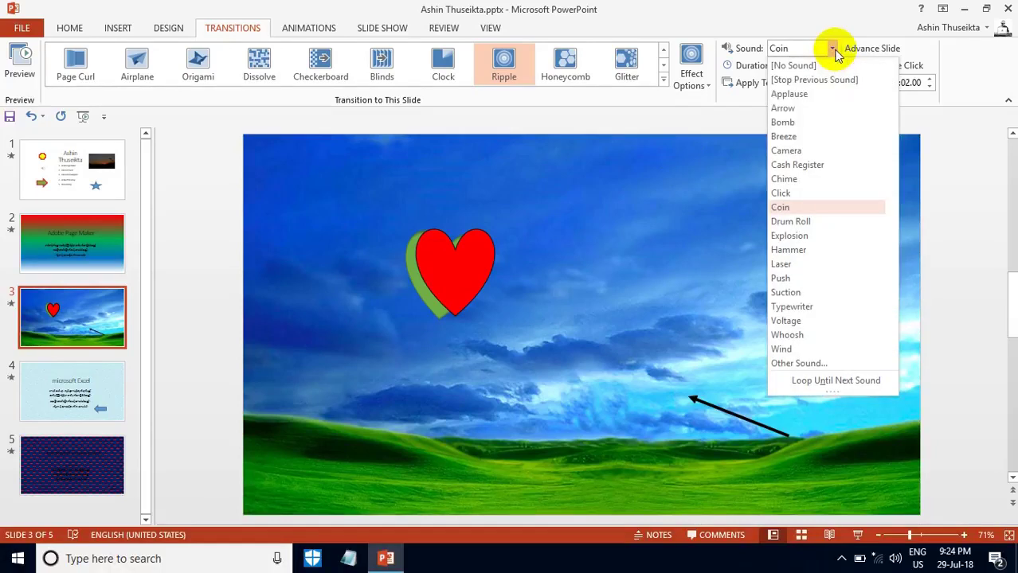
pyautogui.click(799, 288)
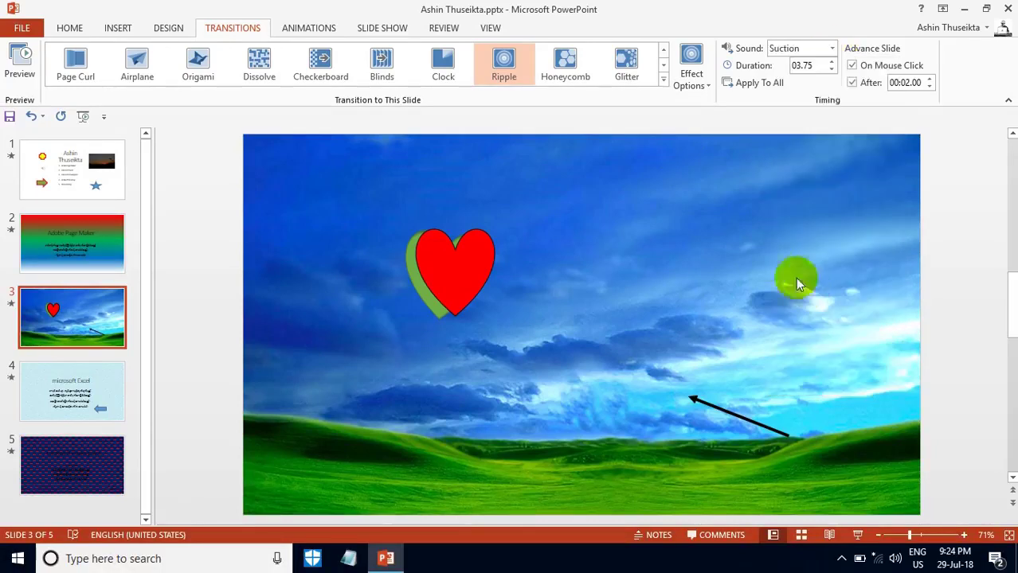
pyautogui.click(662, 79)
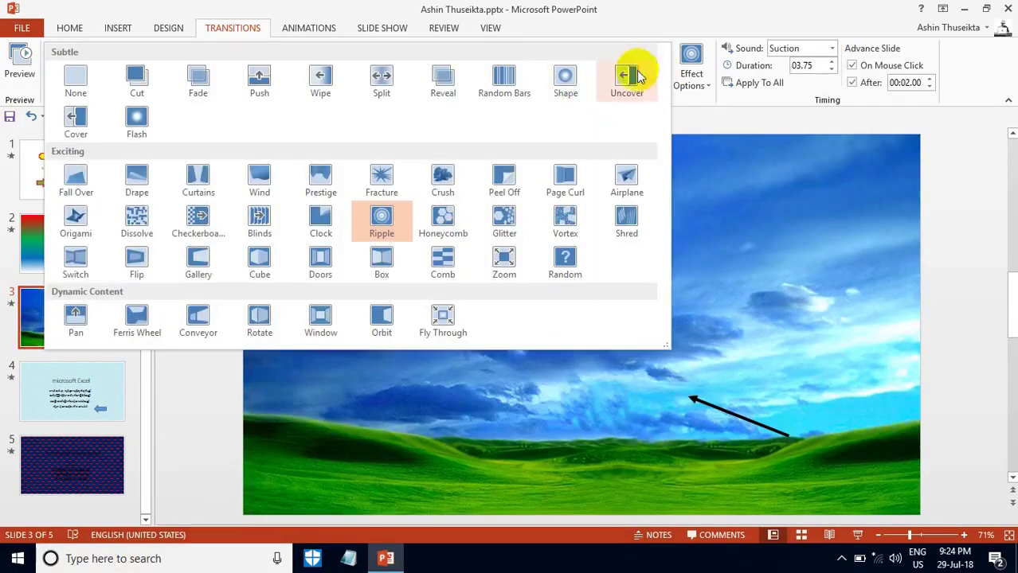
pyautogui.click(629, 80)
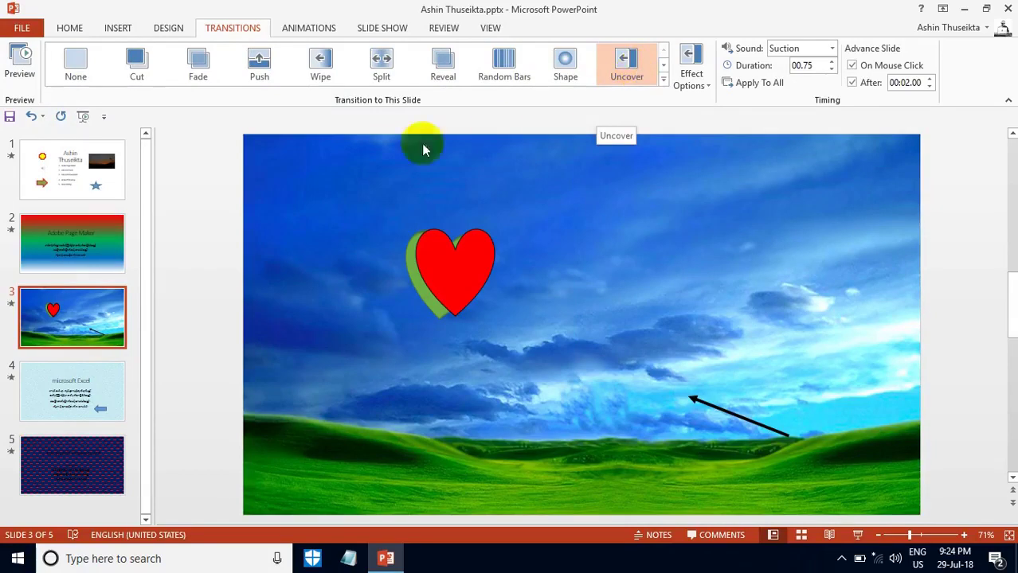
# Give slide 4 (Microsoft Excel) a Fly Through transition with Voltage sound, advancing after 00:02.00
pyautogui.click(34, 406)
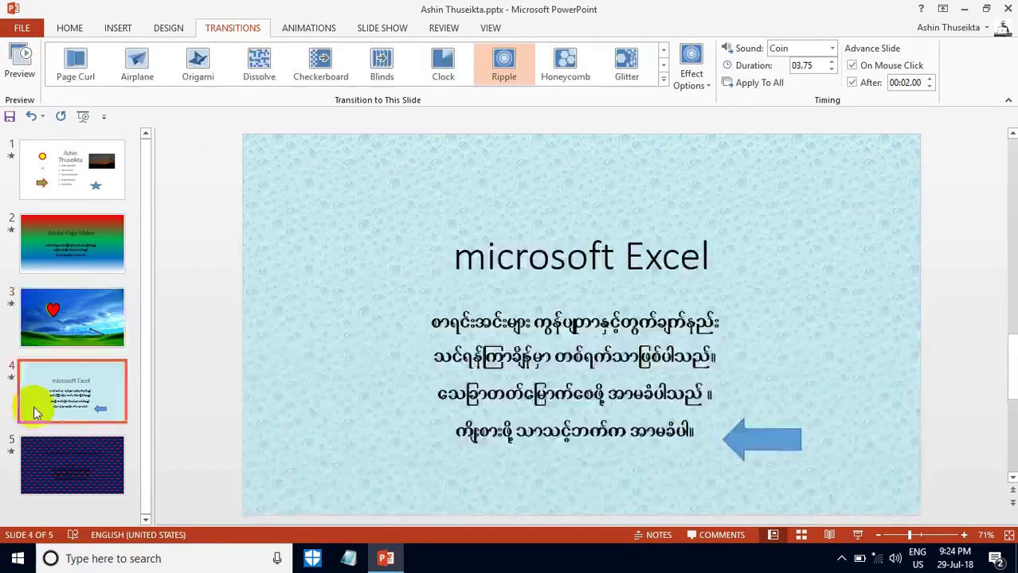
pyautogui.click(663, 78)
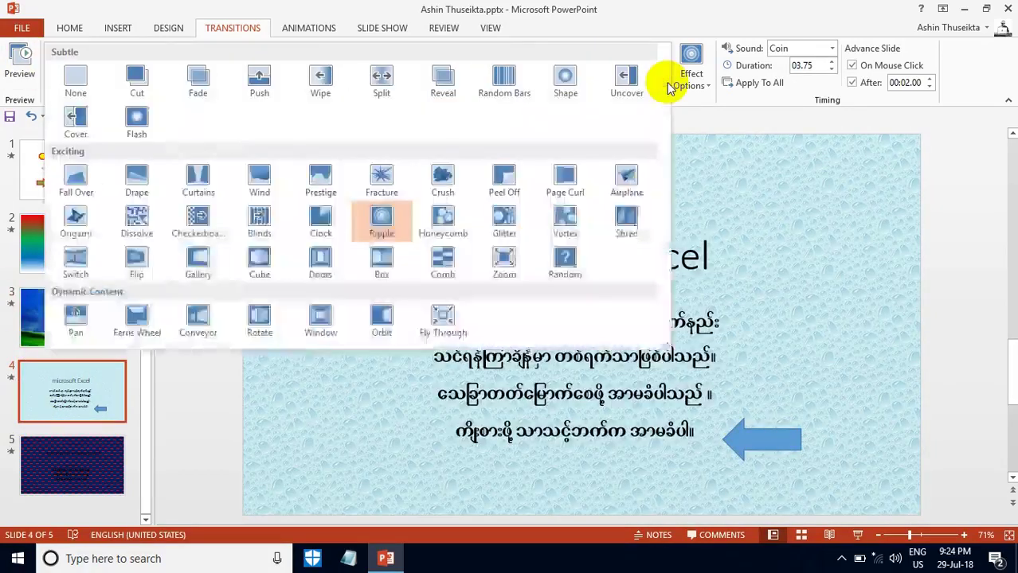
pyautogui.click(444, 322)
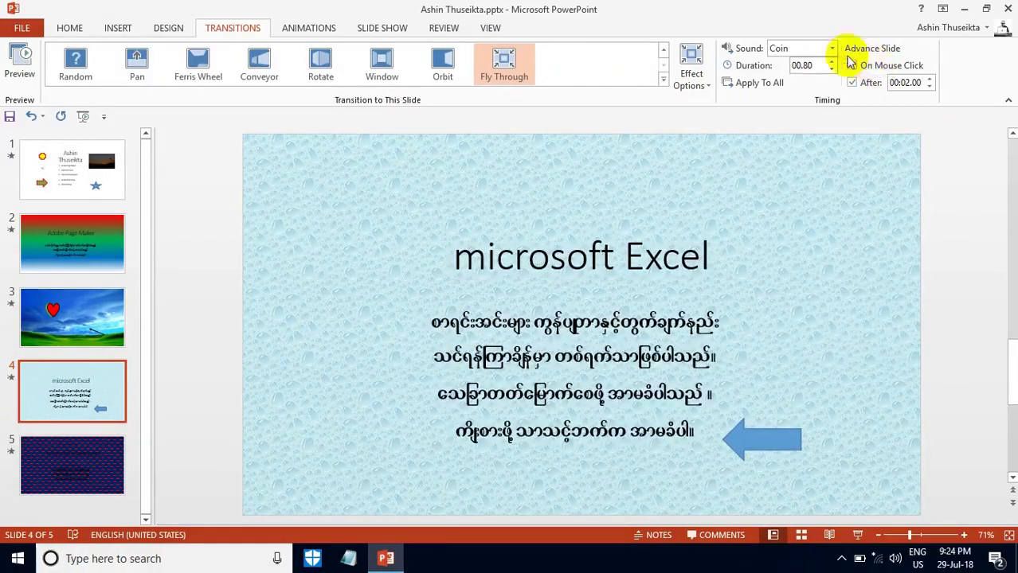
pyautogui.click(832, 49)
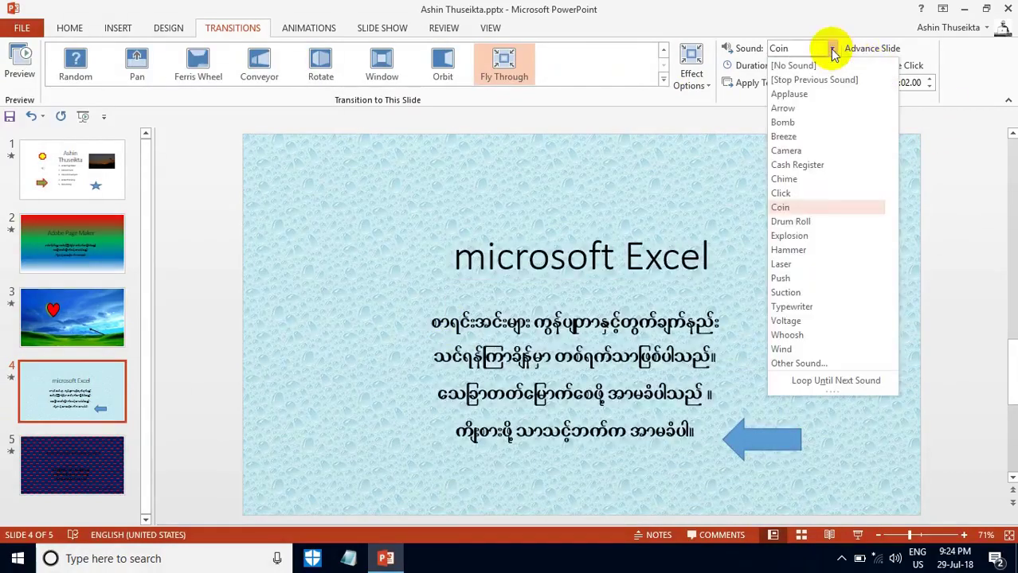
pyautogui.click(802, 323)
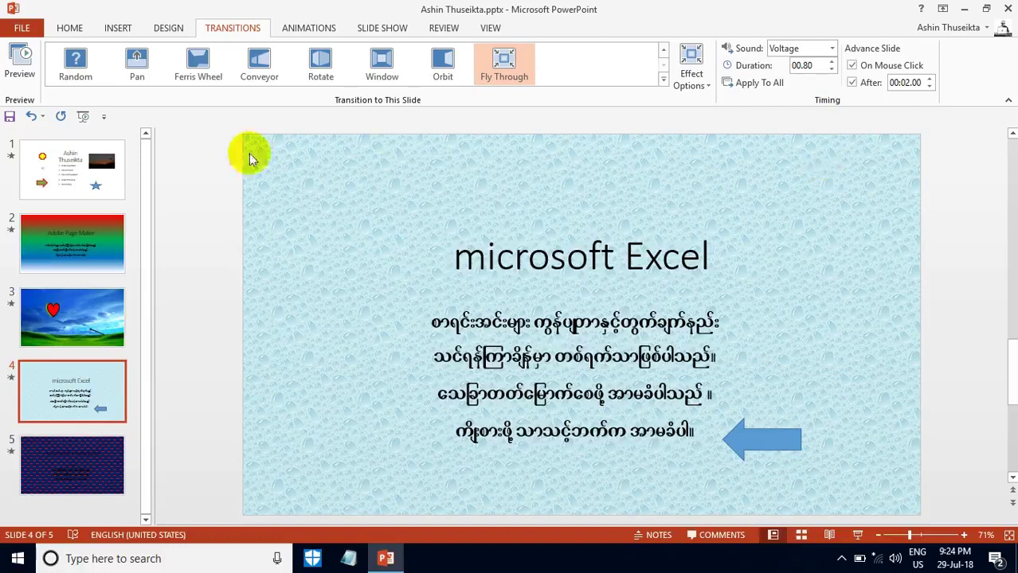
pyautogui.click(852, 82)
pyautogui.click(18, 64)
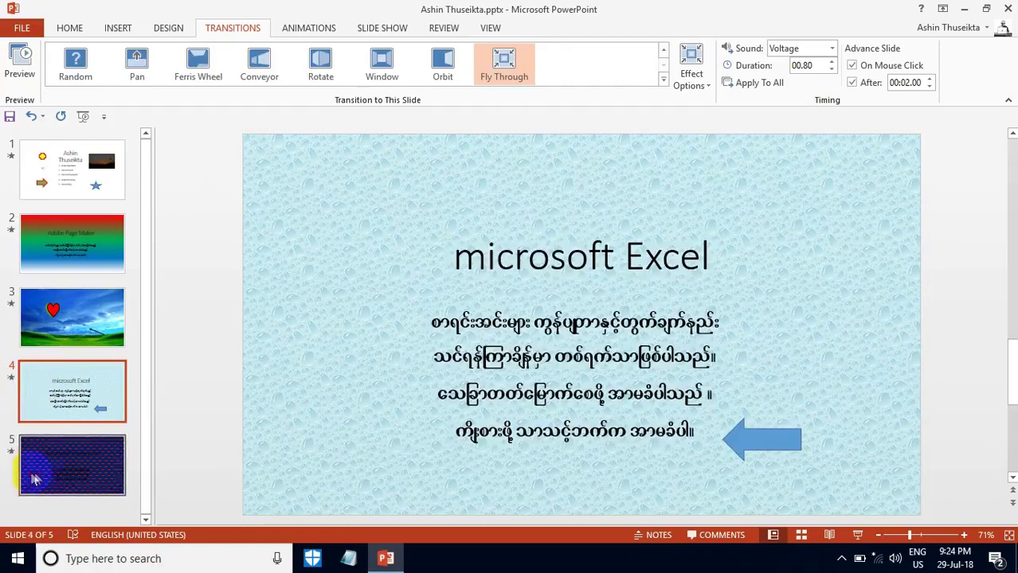
# Give slide 5 (Microsoft PowerPoint) a Split transition with Whoosh sound and preview it
pyautogui.click(34, 480)
pyautogui.click(692, 80)
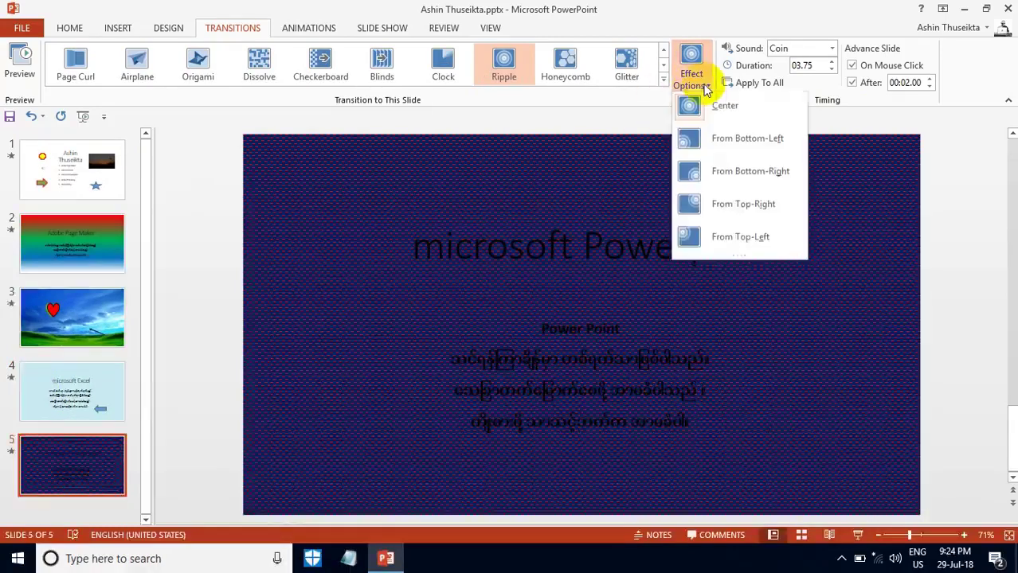
pyautogui.click(664, 78)
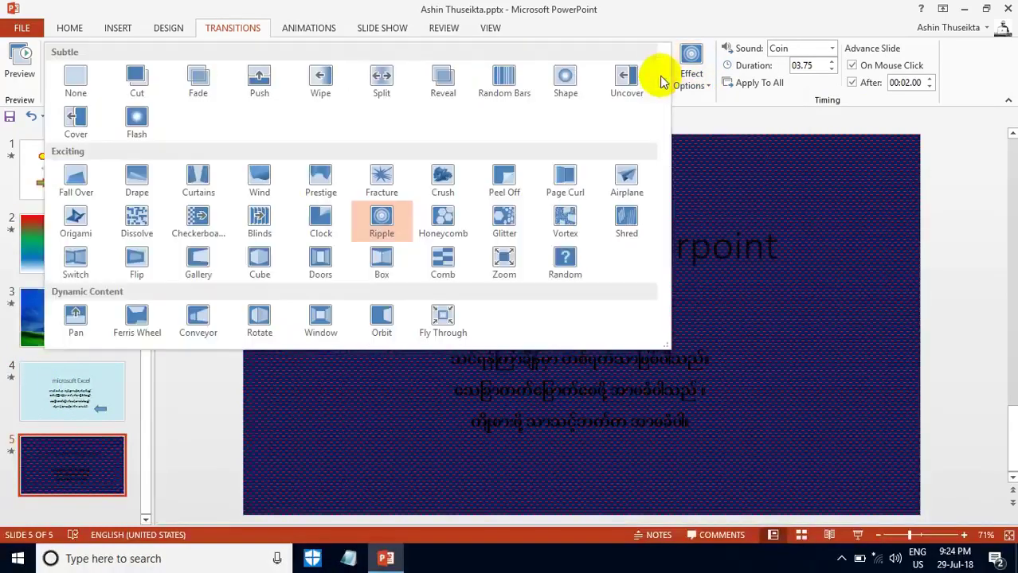
pyautogui.click(382, 81)
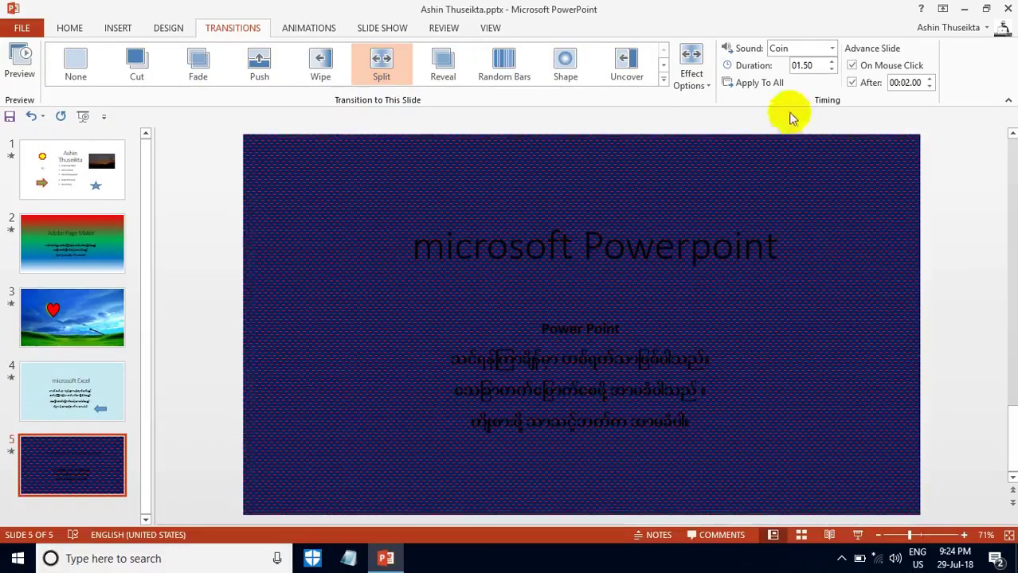
pyautogui.click(831, 48)
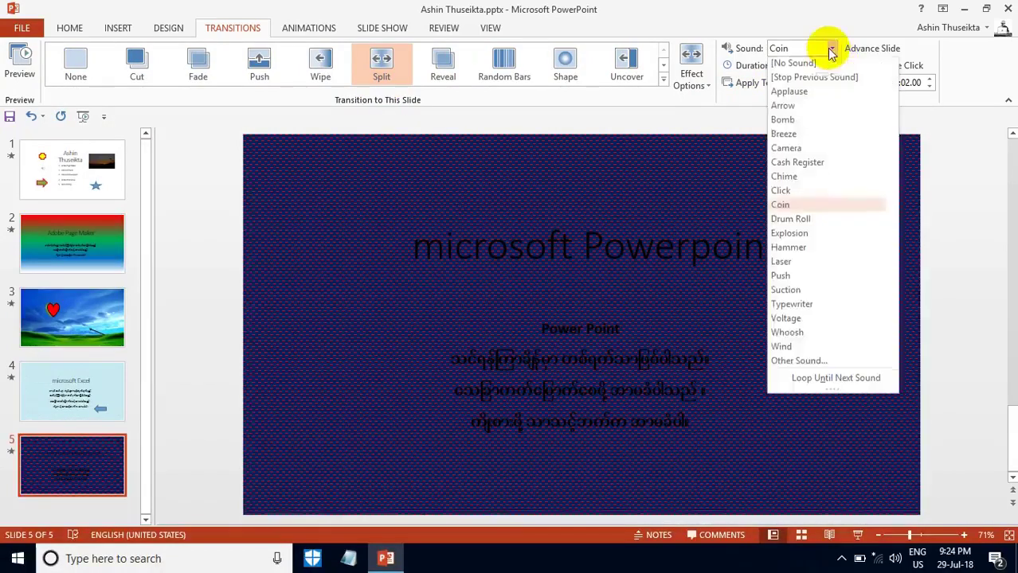
pyautogui.click(799, 336)
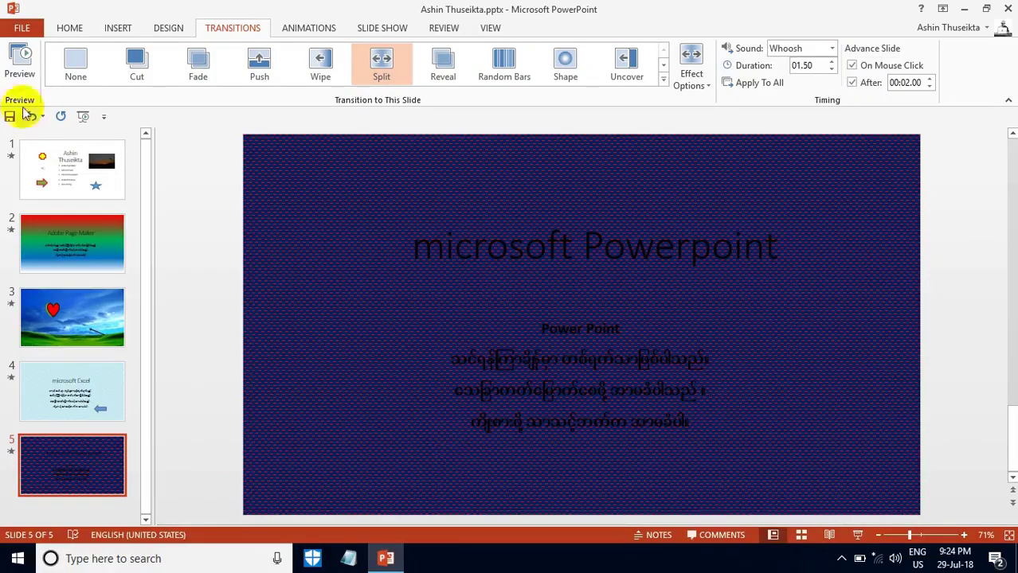
pyautogui.click(18, 59)
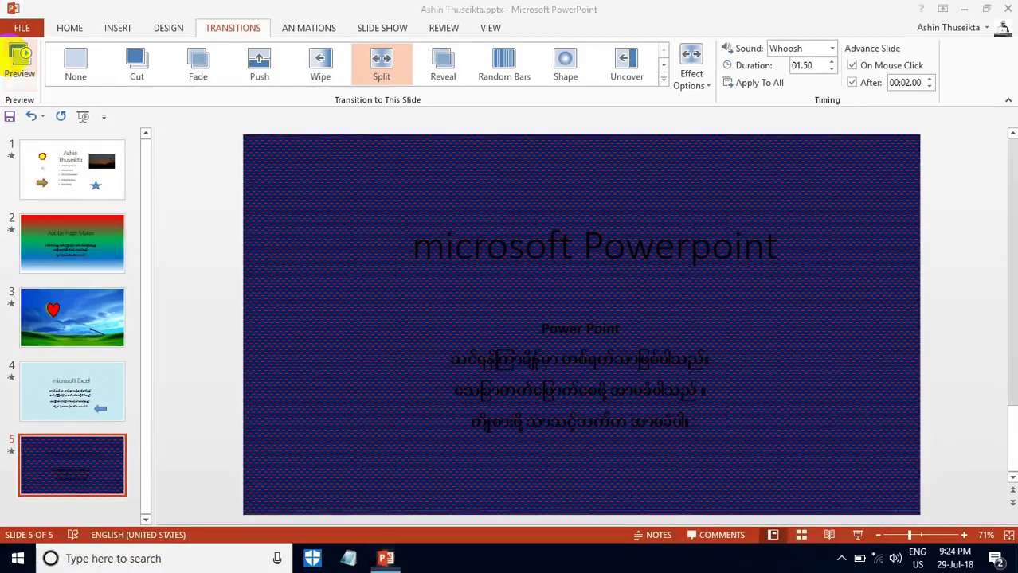
# Run the slide show from slide 1 through all five slides and exit to editing view
pyautogui.press('F5')
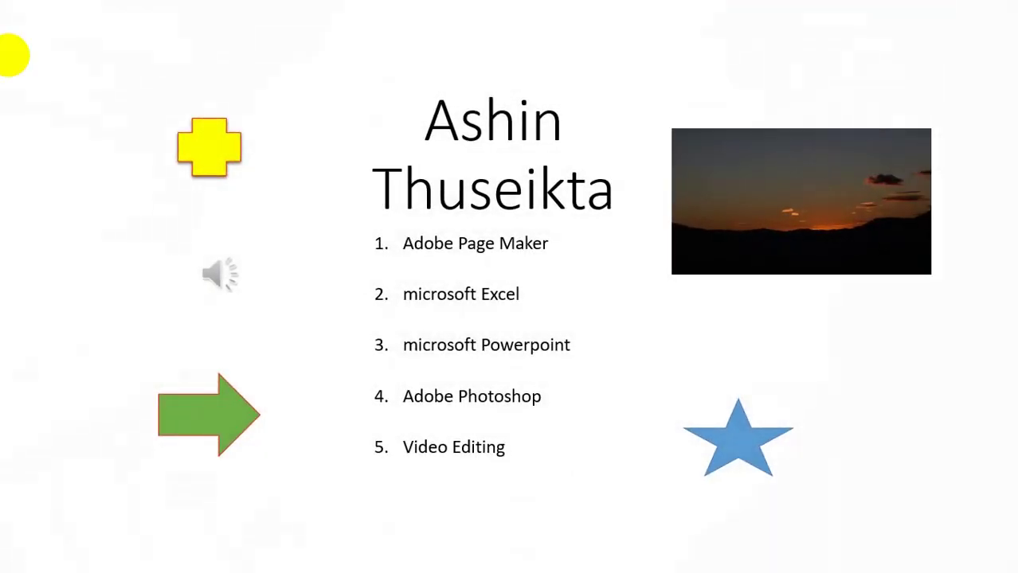
pyautogui.click(14, 56)
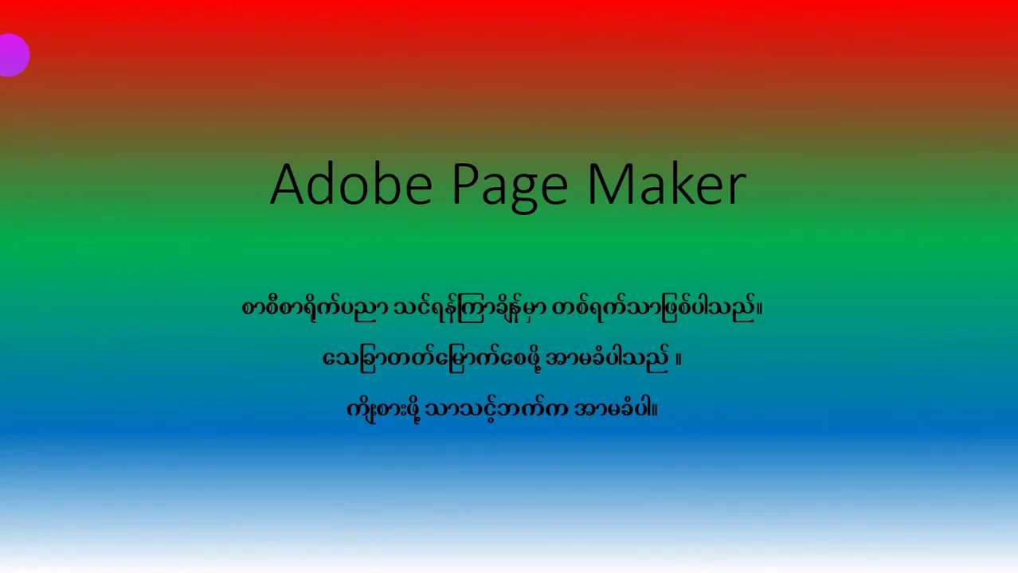
pyautogui.click(14, 55)
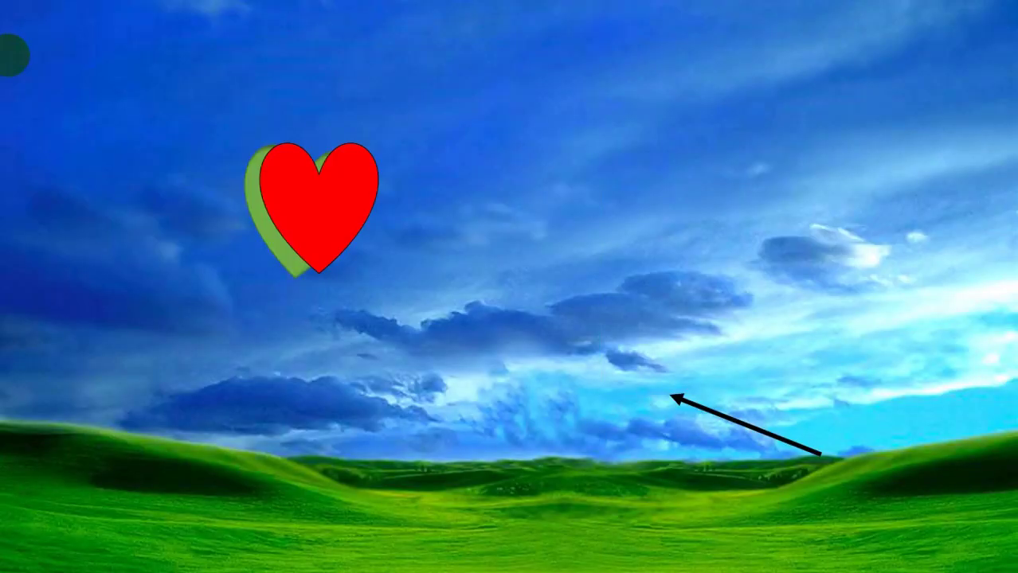
pyautogui.click(15, 56)
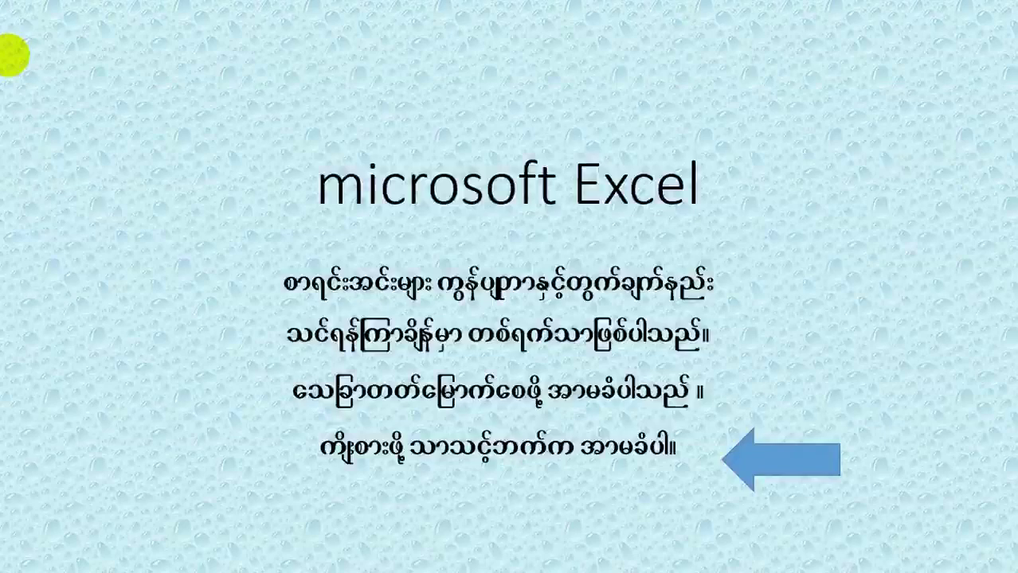
pyautogui.click(14, 55)
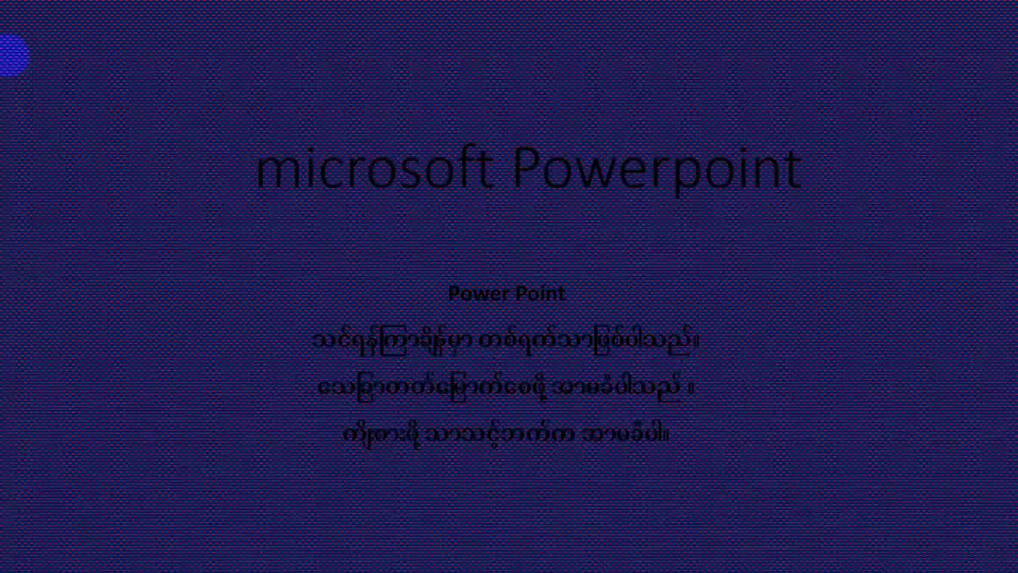
pyautogui.click(14, 56)
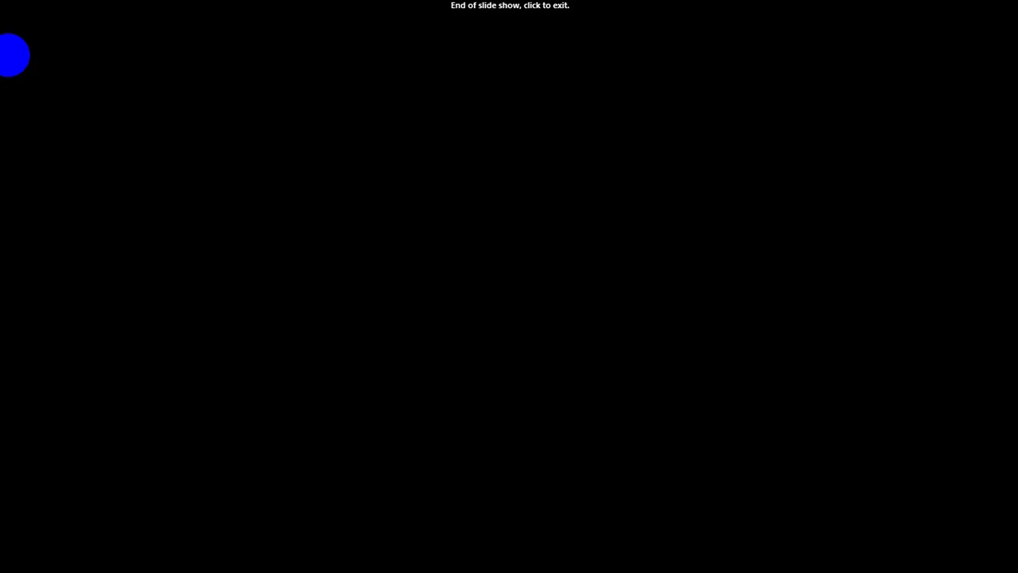
pyautogui.click(14, 56)
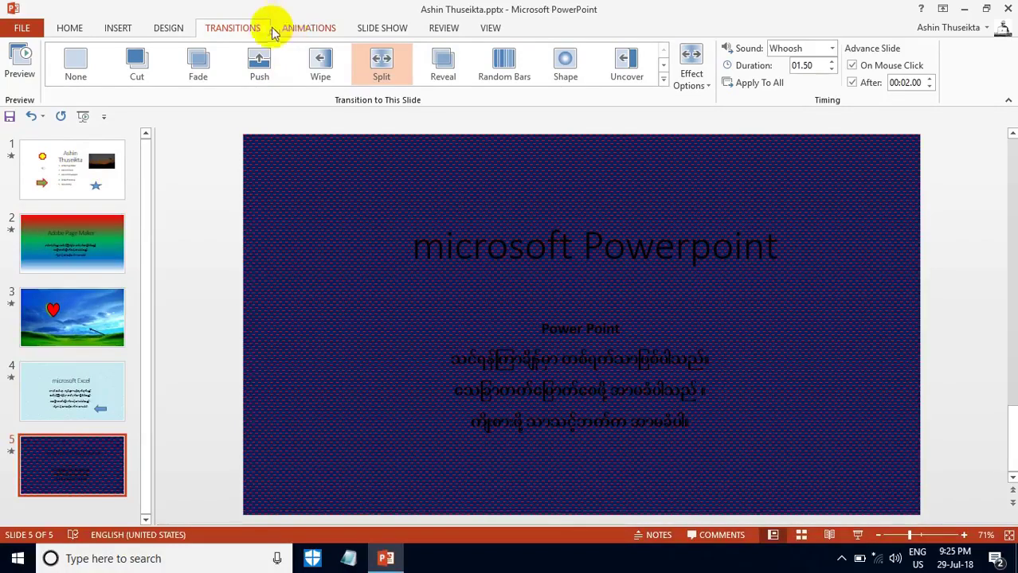
# Delete the sunset video from slide 1
pyautogui.click(296, 30)
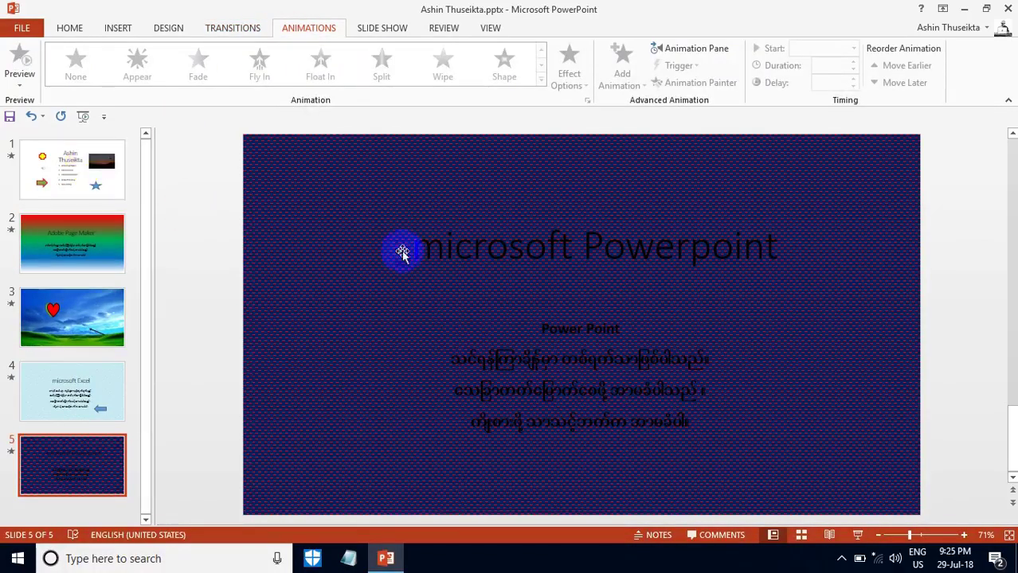
pyautogui.click(64, 158)
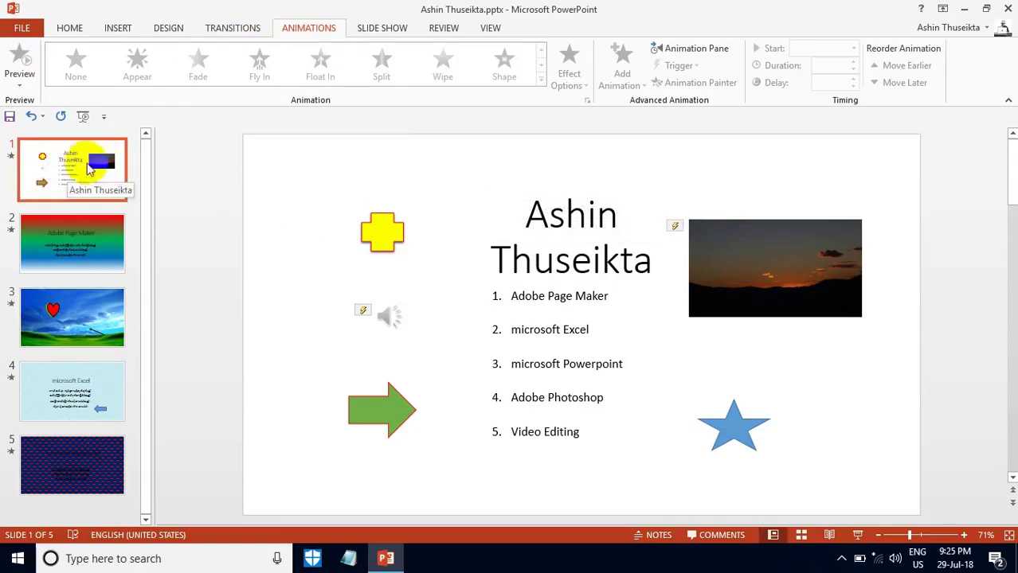
pyautogui.click(702, 275)
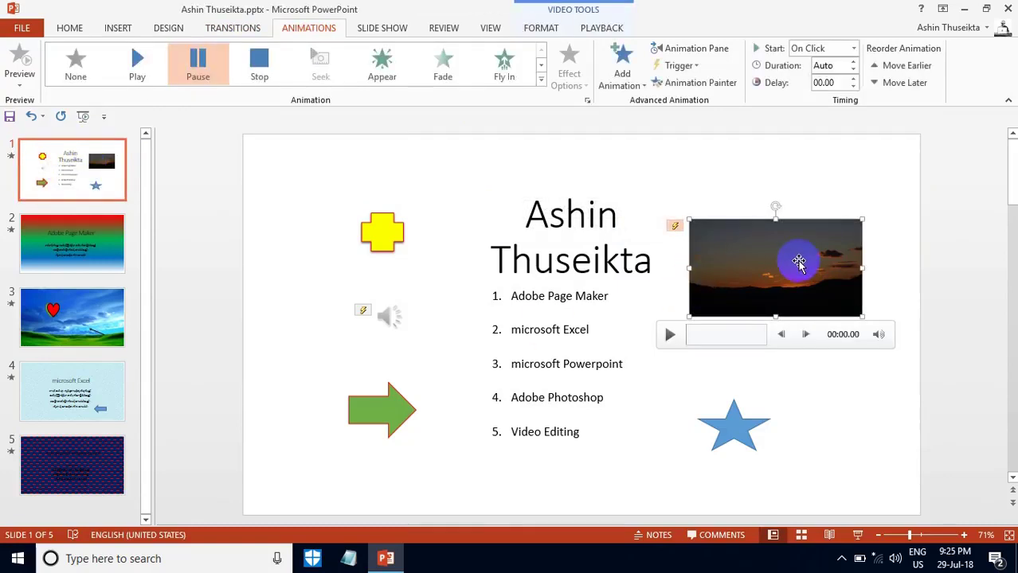
pyautogui.press('Delete')
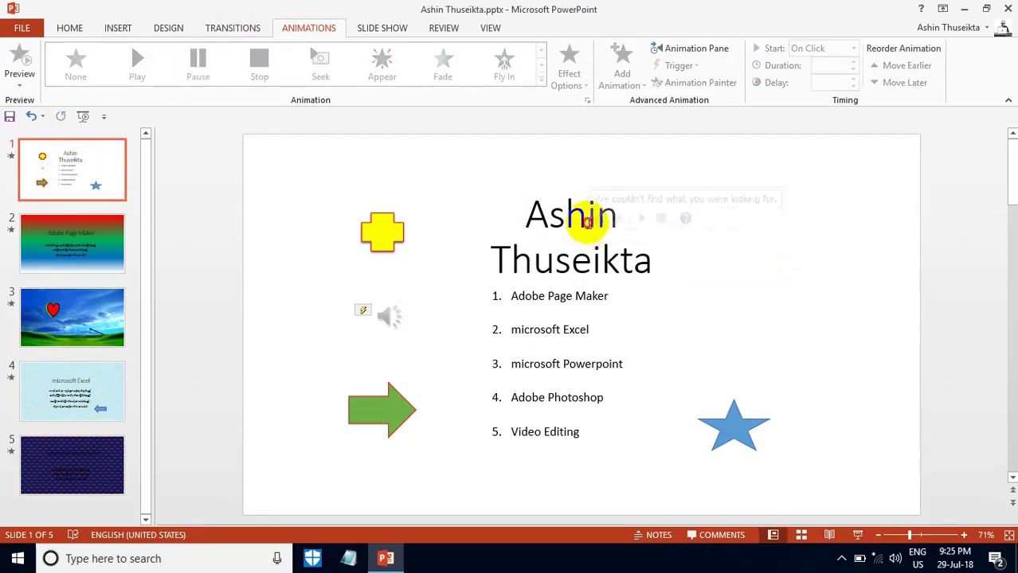
# Widen slide 1's title box so the title fits on one line, nudging it slightly left
pyautogui.click(587, 219)
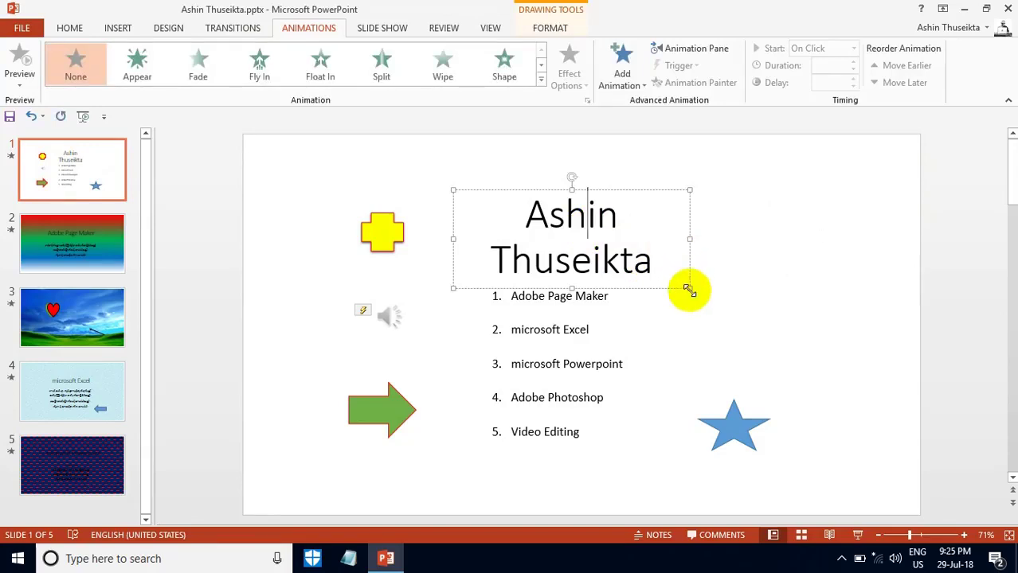
pyautogui.moveTo(689, 288); pyautogui.dragTo(772, 245)
pyautogui.click(778, 242)
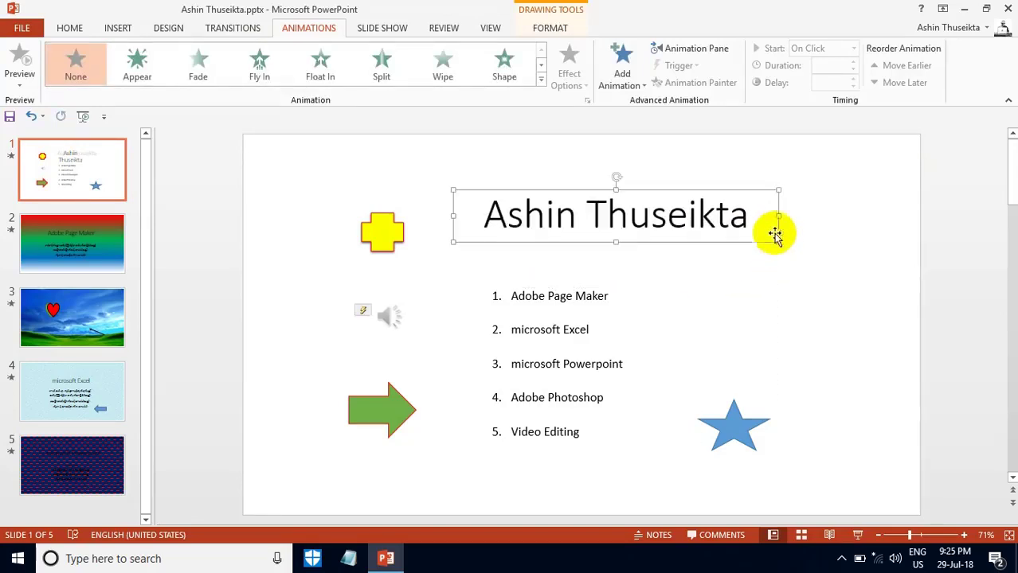
pyautogui.moveTo(773, 194); pyautogui.dragTo(761, 198)
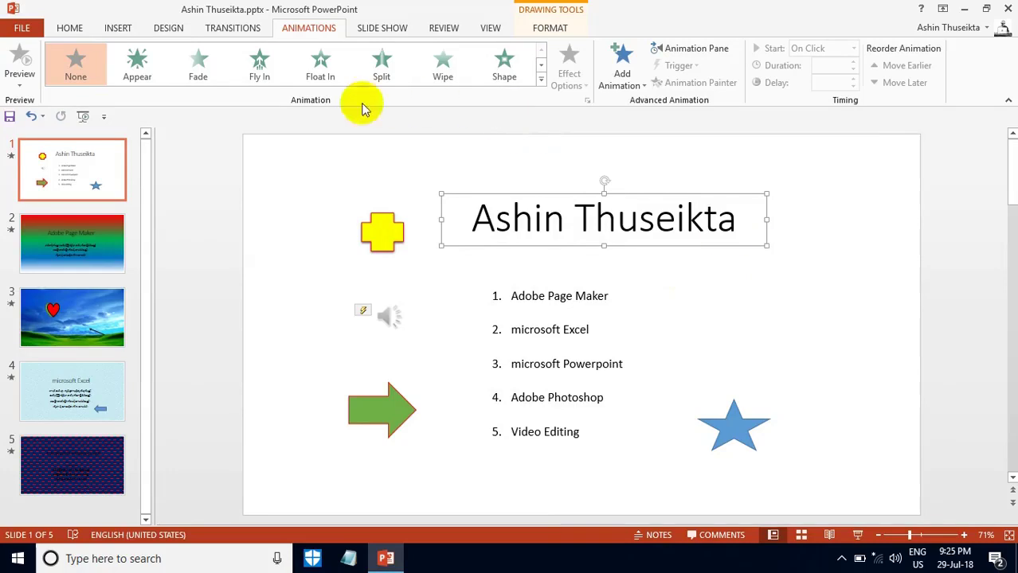
# Try the Fill Color and then Zoom animation effects on slide 1's title
pyautogui.click(540, 82)
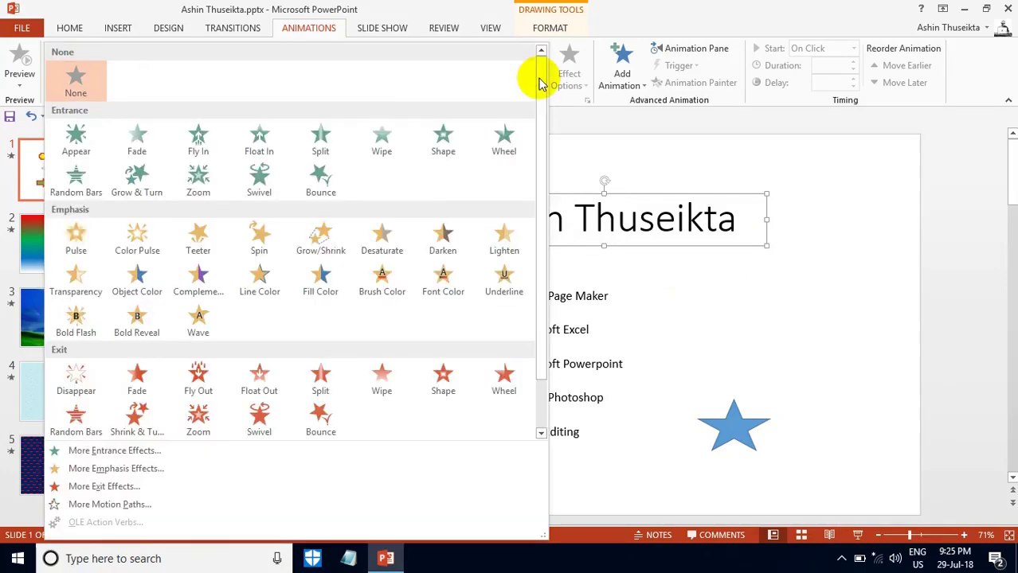
pyautogui.click(324, 292)
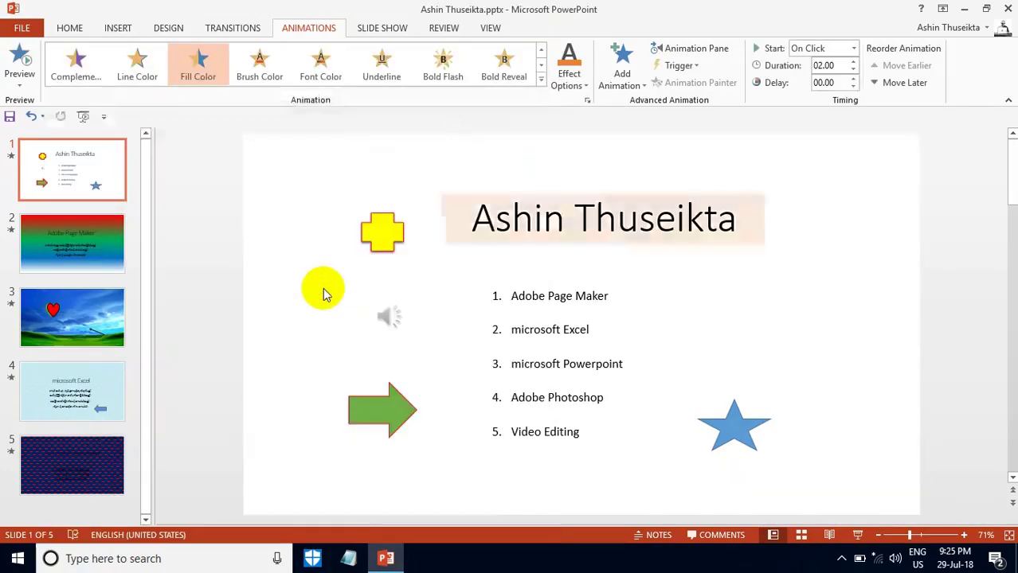
pyautogui.click(504, 220)
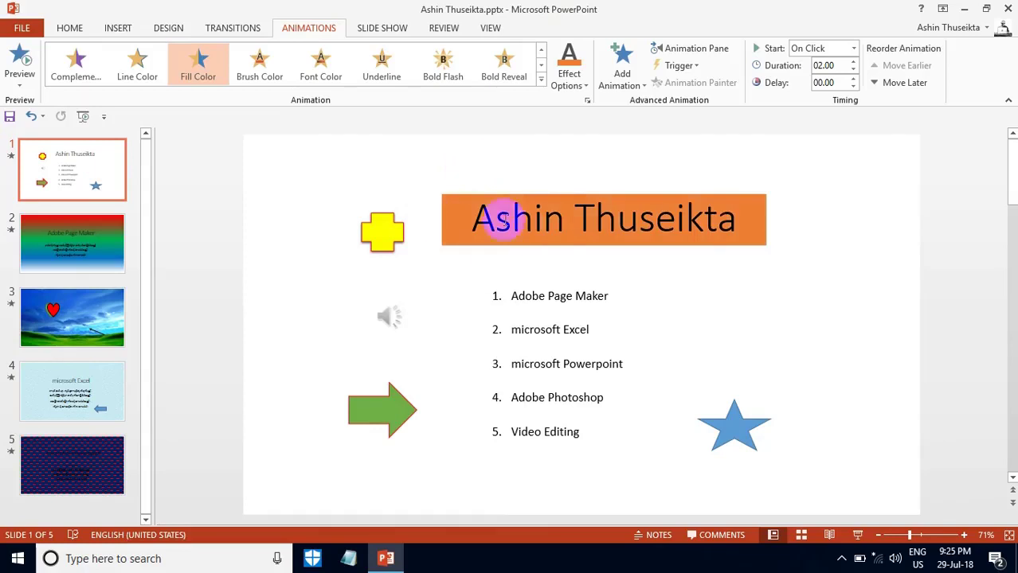
pyautogui.click(540, 83)
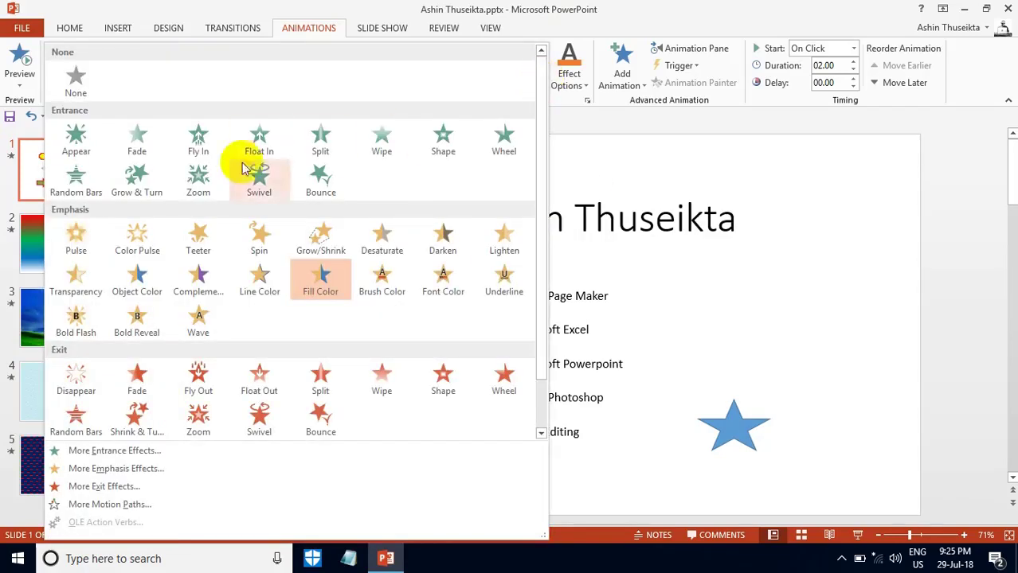
pyautogui.click(209, 175)
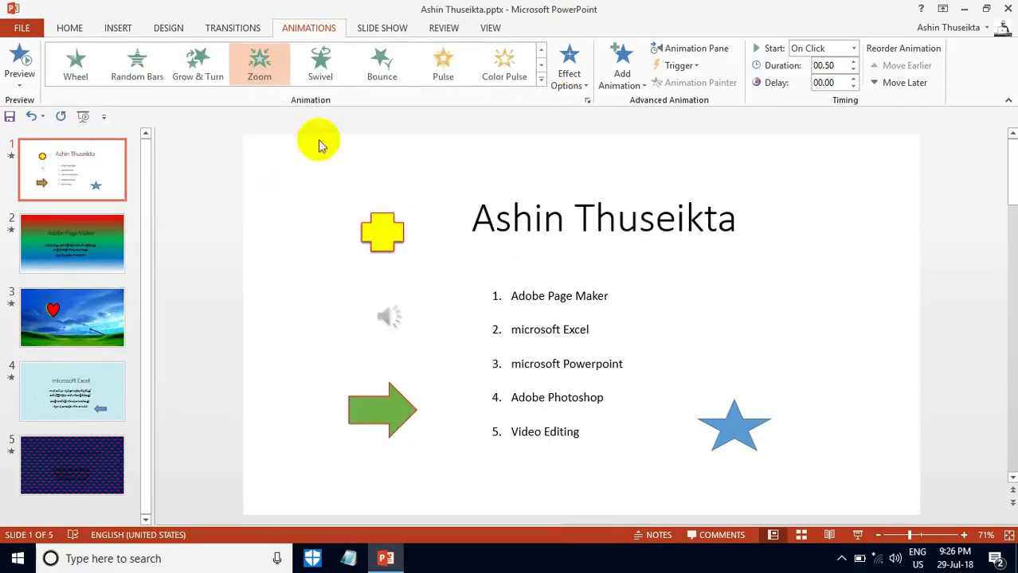
# Switch the title's animation to Shape, then settle on Bounce and preview it
pyautogui.click(541, 79)
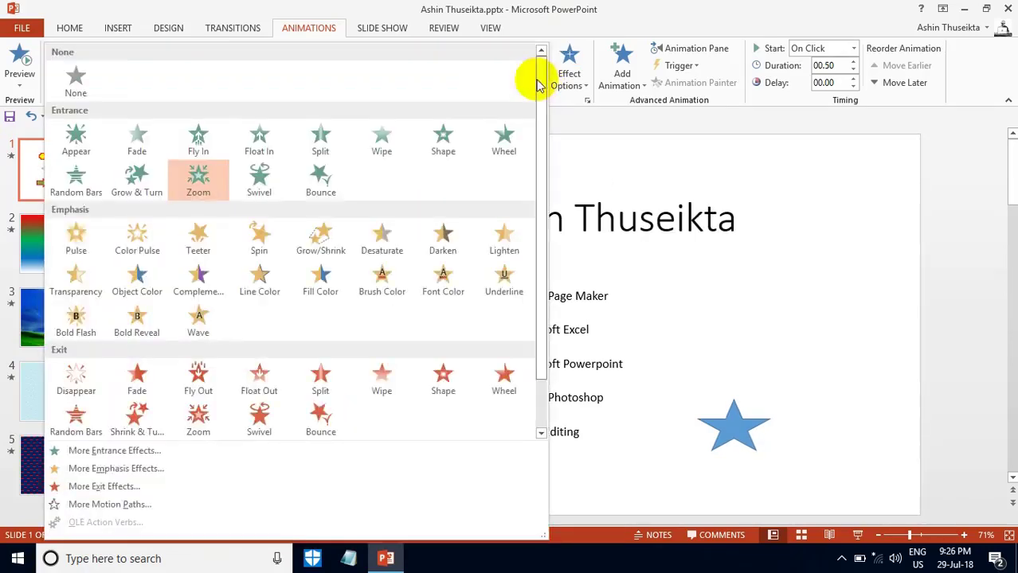
pyautogui.click(443, 143)
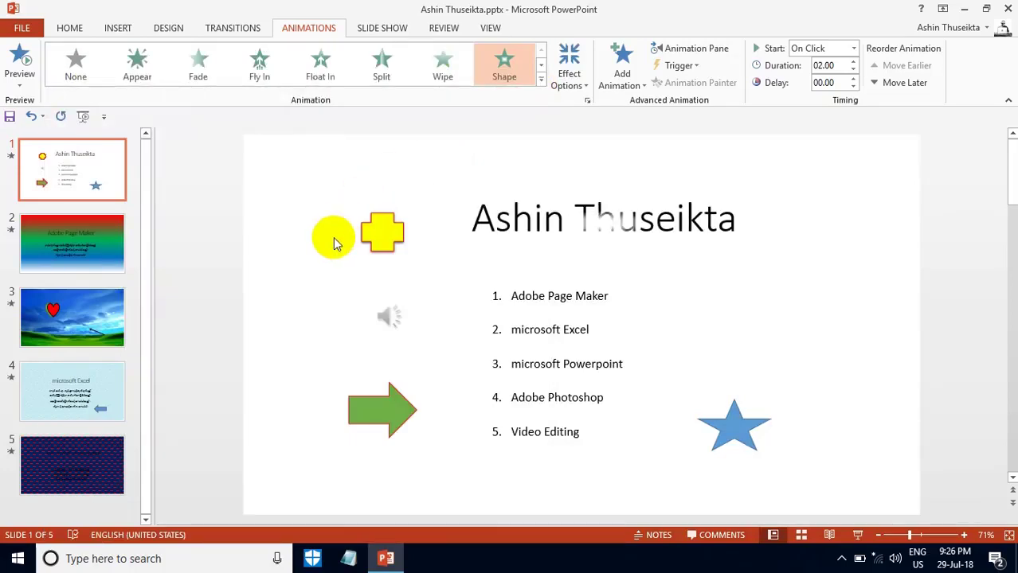
pyautogui.click(541, 80)
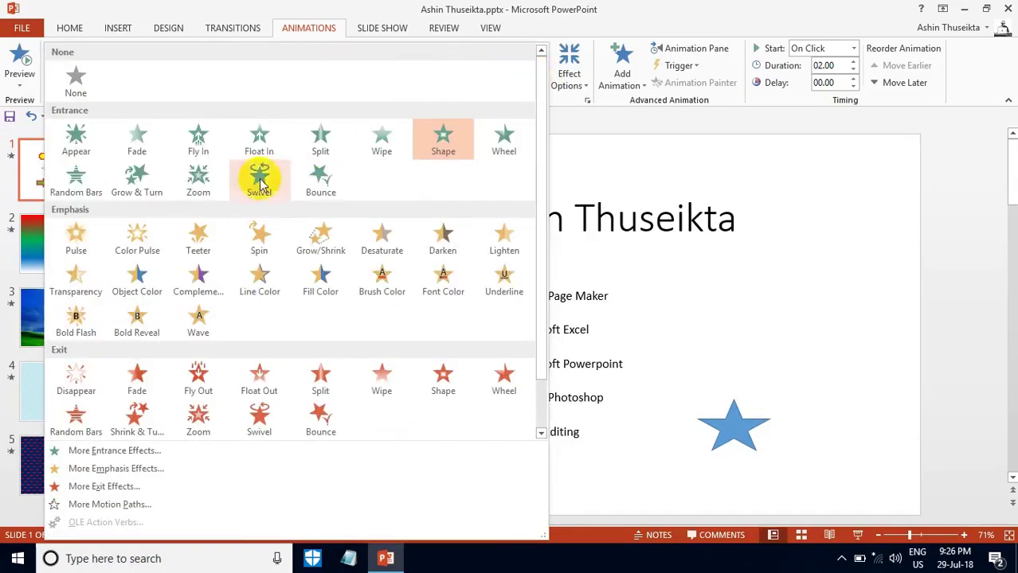
pyautogui.click(324, 190)
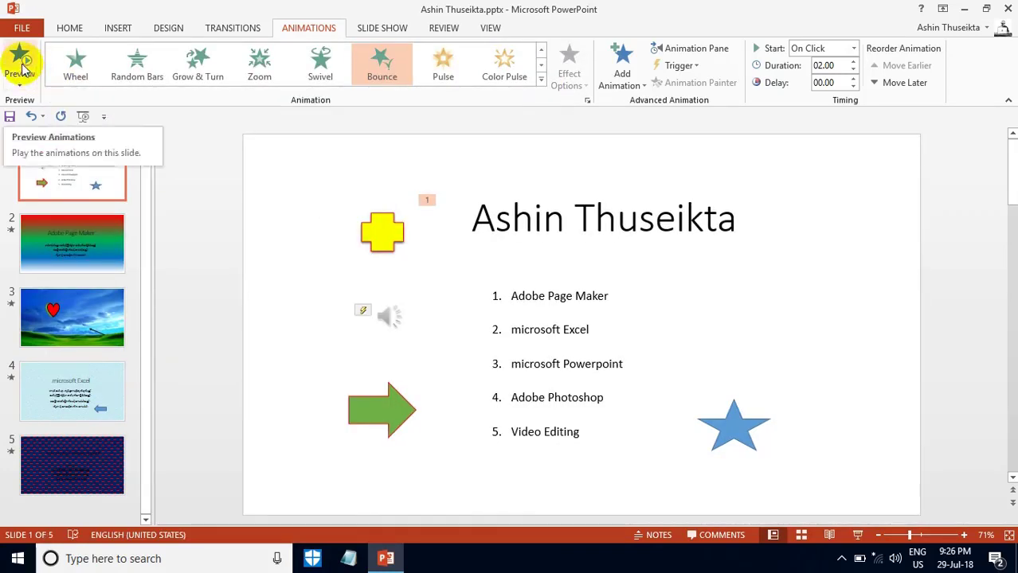
pyautogui.click(22, 65)
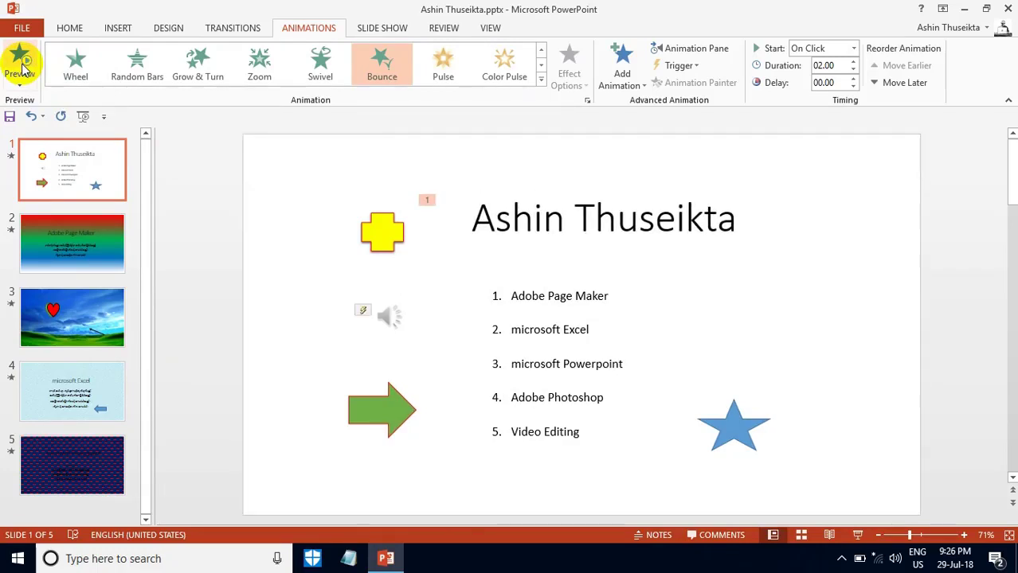
pyautogui.moveTo(517, 219)
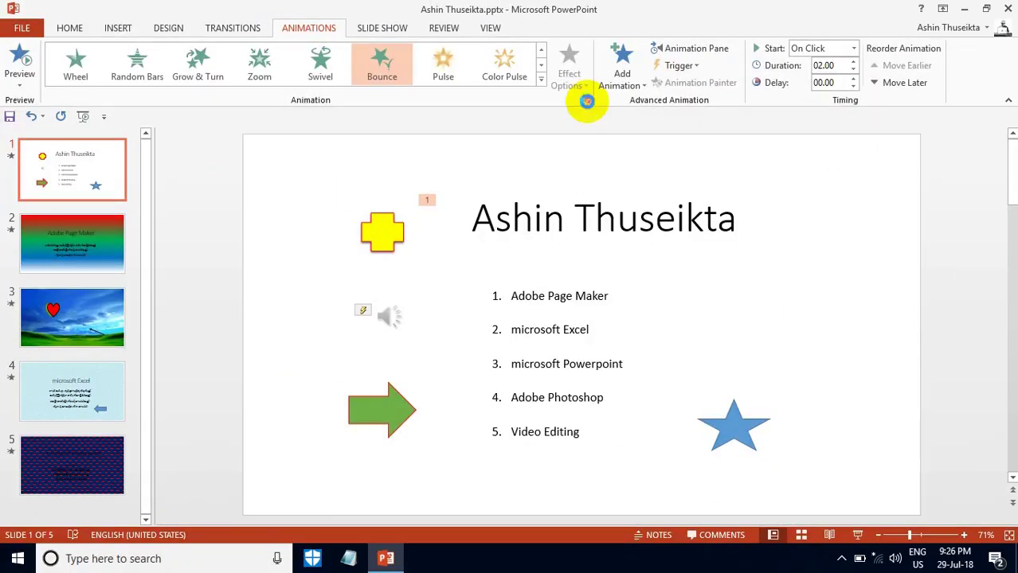
# Set the Bounce effect's Animate text option to By word, then preview slide 1
pyautogui.click(586, 100)
pyautogui.moveTo(523, 170)
pyautogui.mouseDown()
pyautogui.moveTo(733, 145)
pyautogui.moveTo(771, 127)
pyautogui.mouseUp()
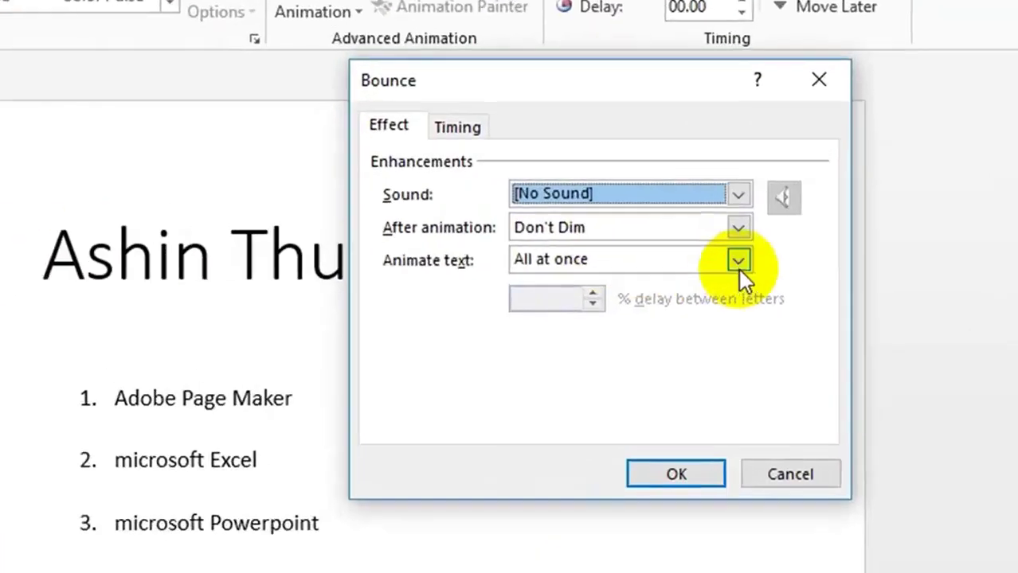
pyautogui.click(852, 222)
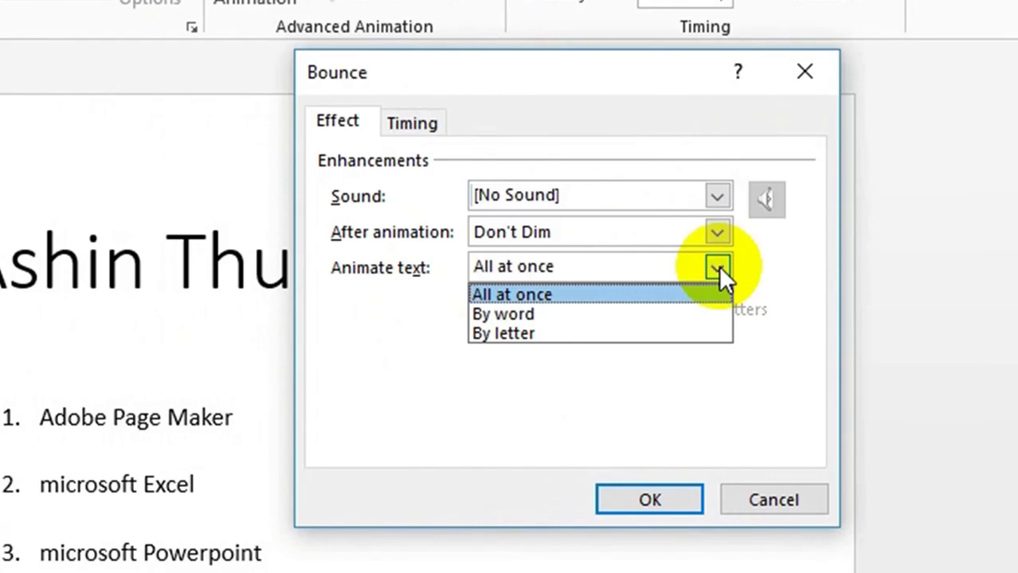
pyautogui.click(491, 313)
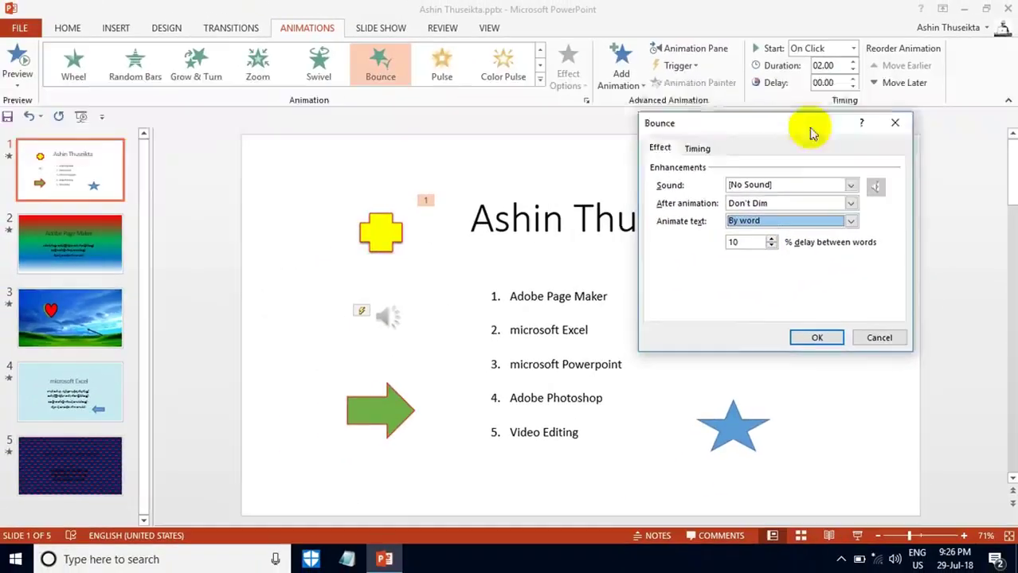
pyautogui.moveTo(806, 126); pyautogui.dragTo(828, 108)
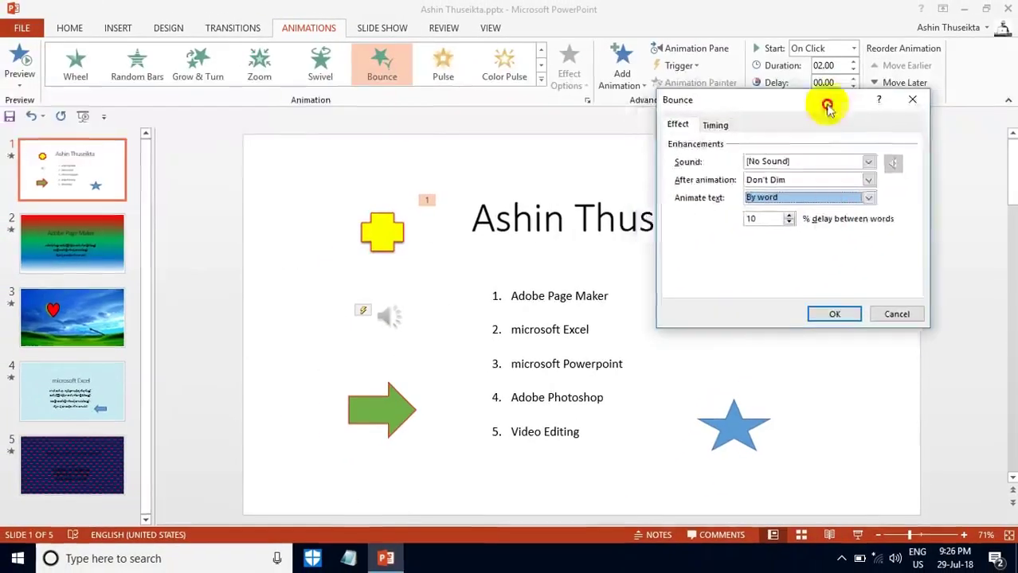
pyautogui.click(833, 314)
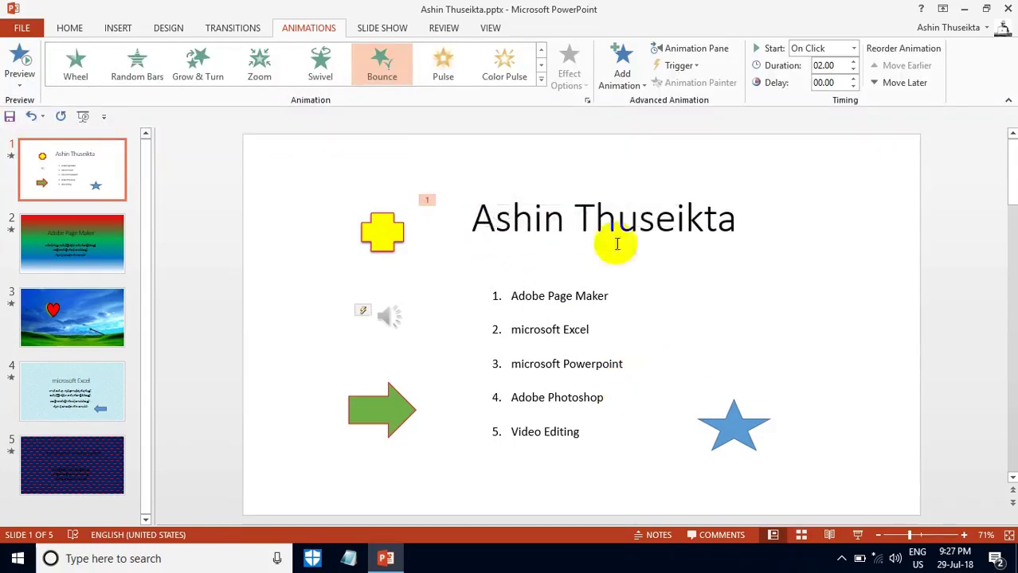
pyautogui.click(704, 215)
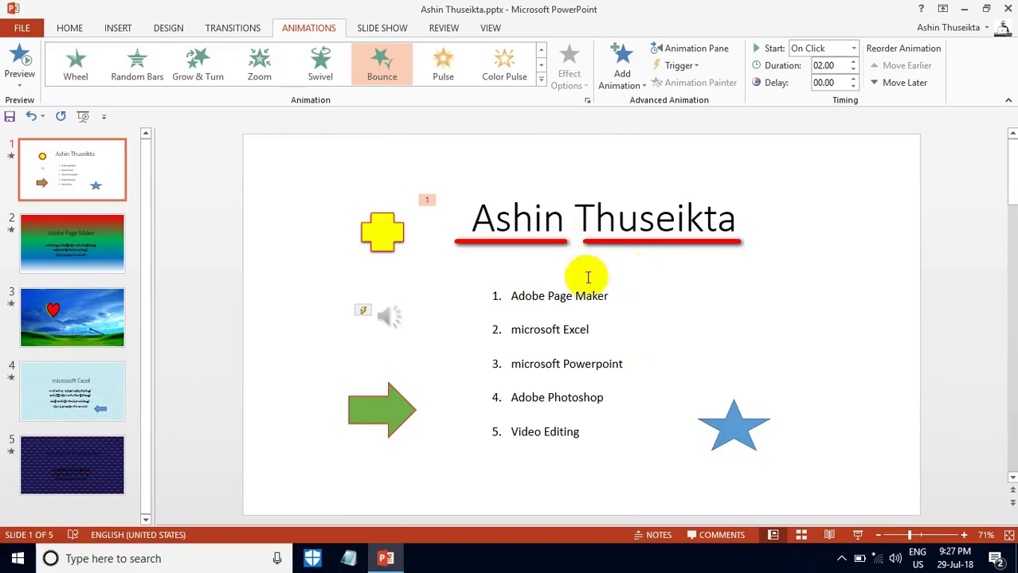
pyautogui.click(563, 273)
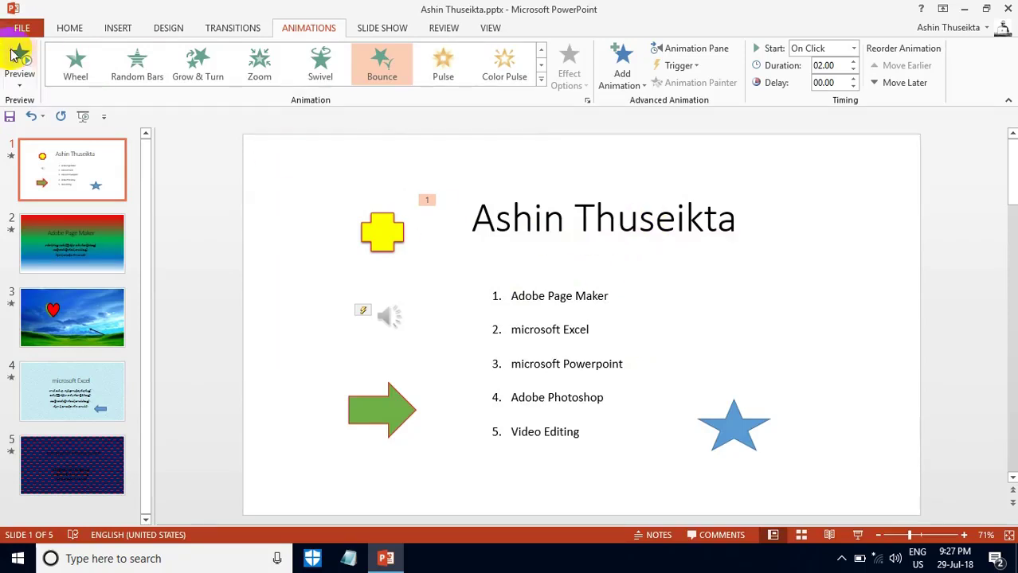
pyautogui.click(12, 55)
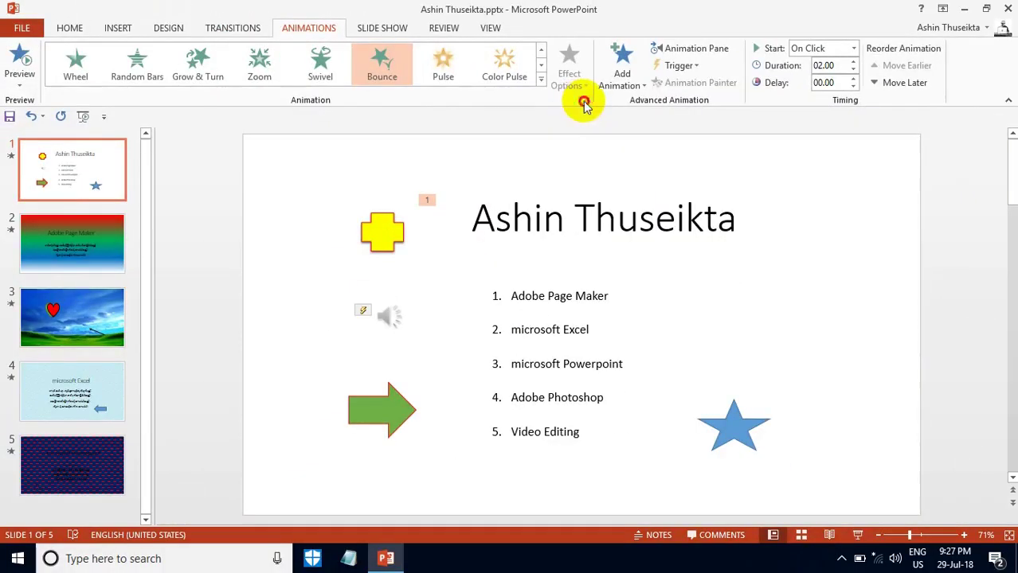
# Change the Bounce effect's Animate text to By letter, 10% delay between letters
pyautogui.click(584, 103)
pyautogui.click(813, 184)
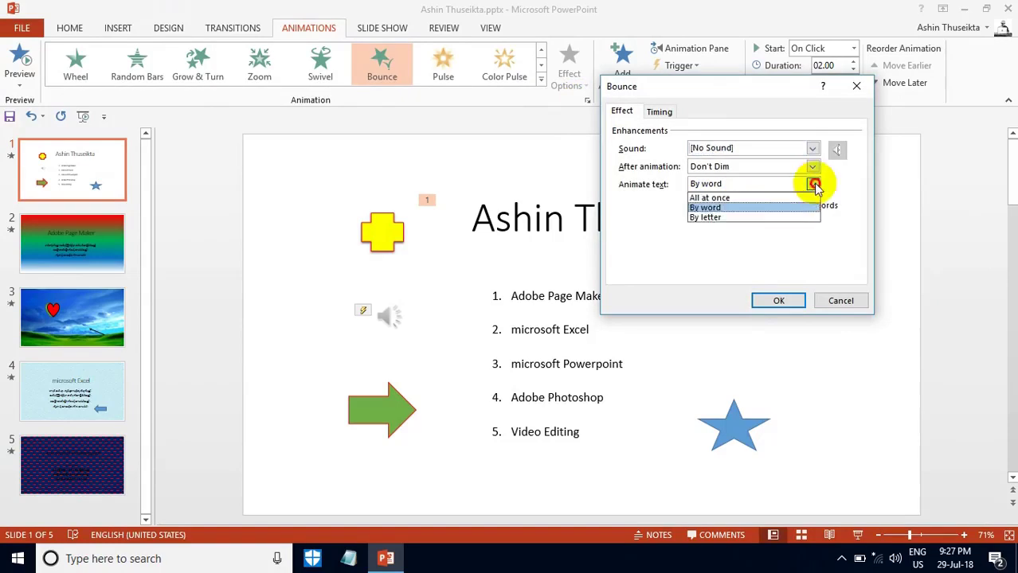
pyautogui.click(755, 218)
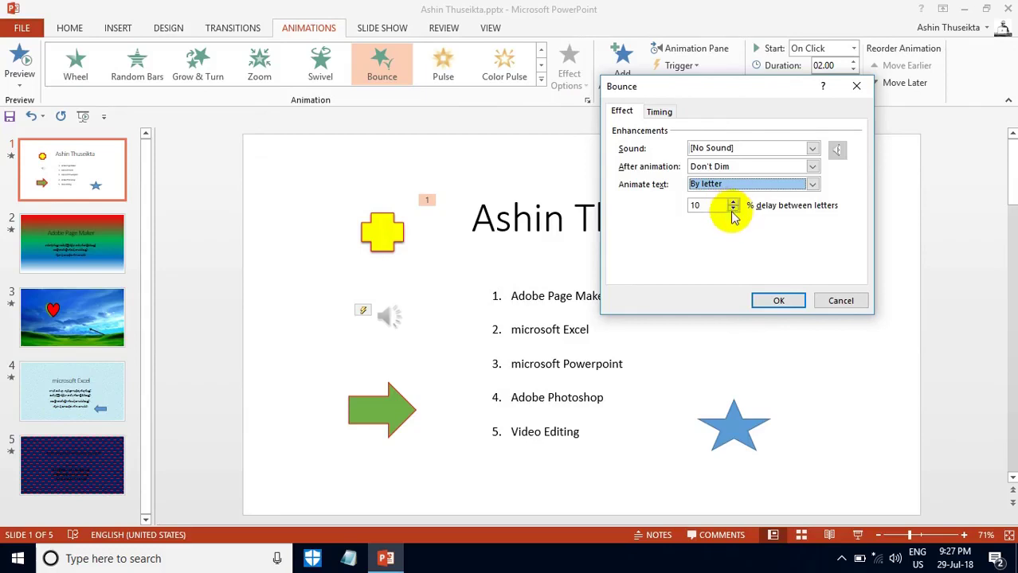
pyautogui.click(778, 300)
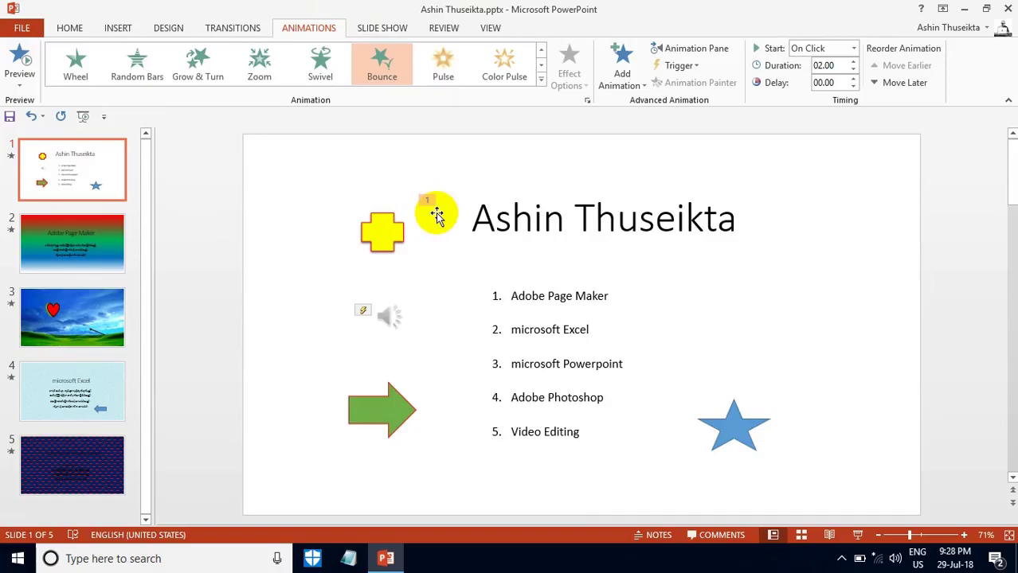
# Add a Lines motion path to the title, drag its end point up-right, and preview
pyautogui.click(627, 73)
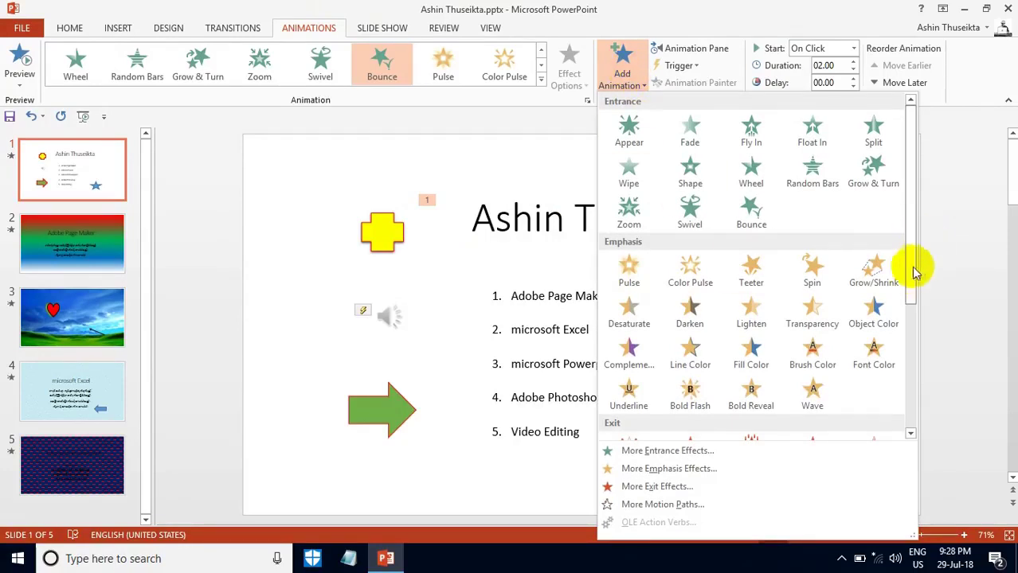
pyautogui.moveTo(911, 278); pyautogui.dragTo(921, 425)
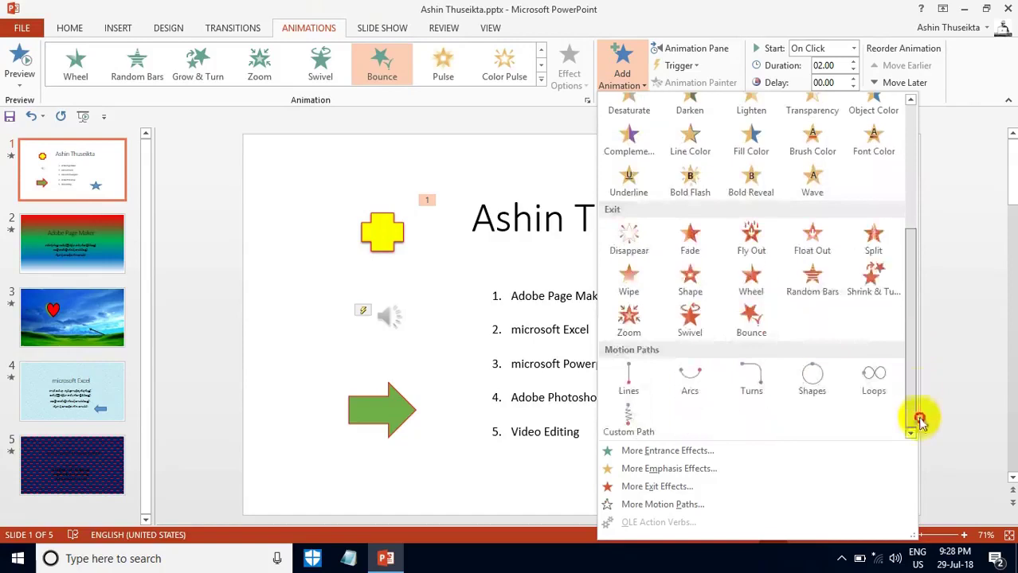
pyautogui.click(629, 381)
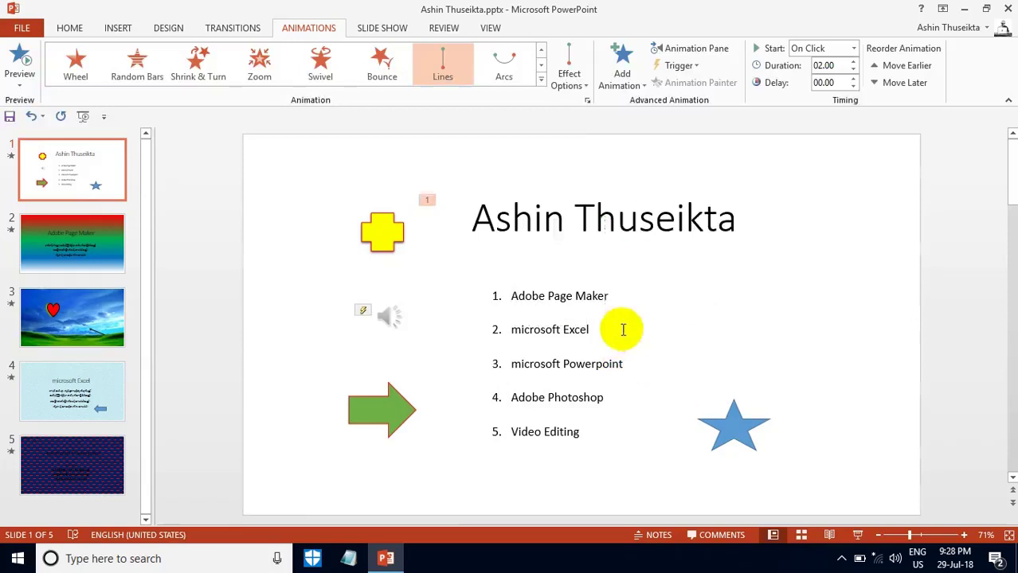
pyautogui.moveTo(604, 317); pyautogui.dragTo(757, 158)
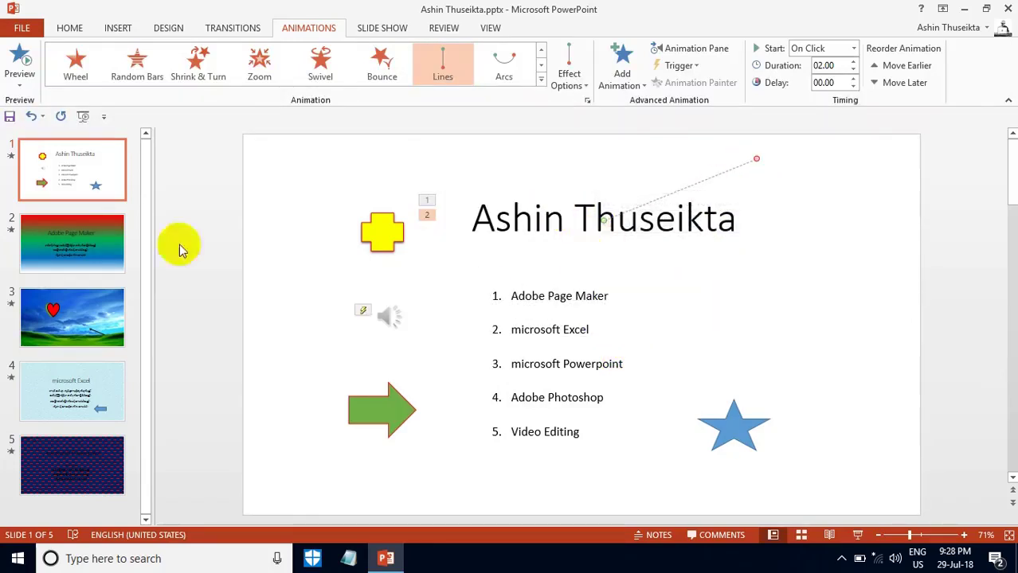
pyautogui.click(13, 63)
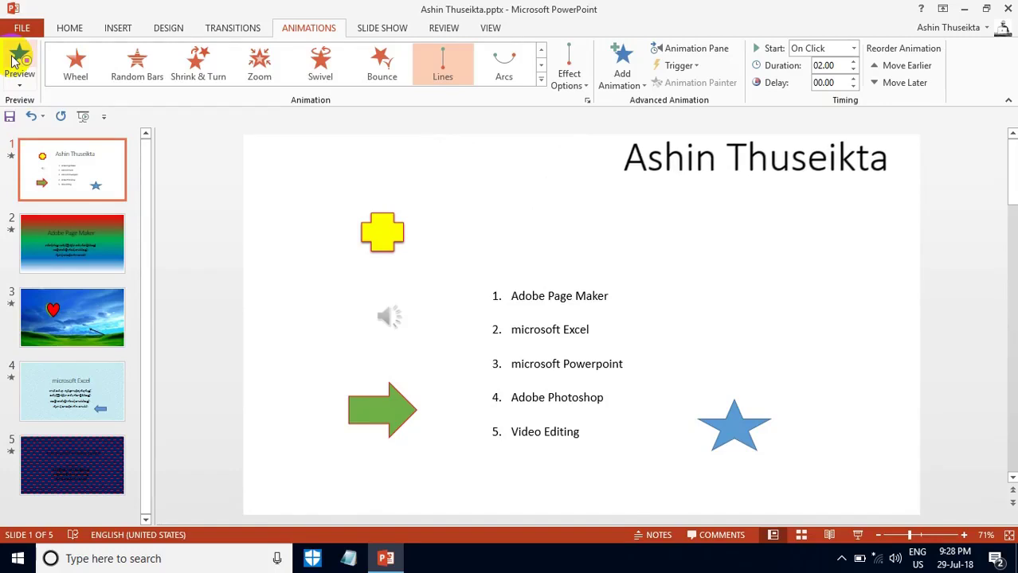
pyautogui.click(429, 228)
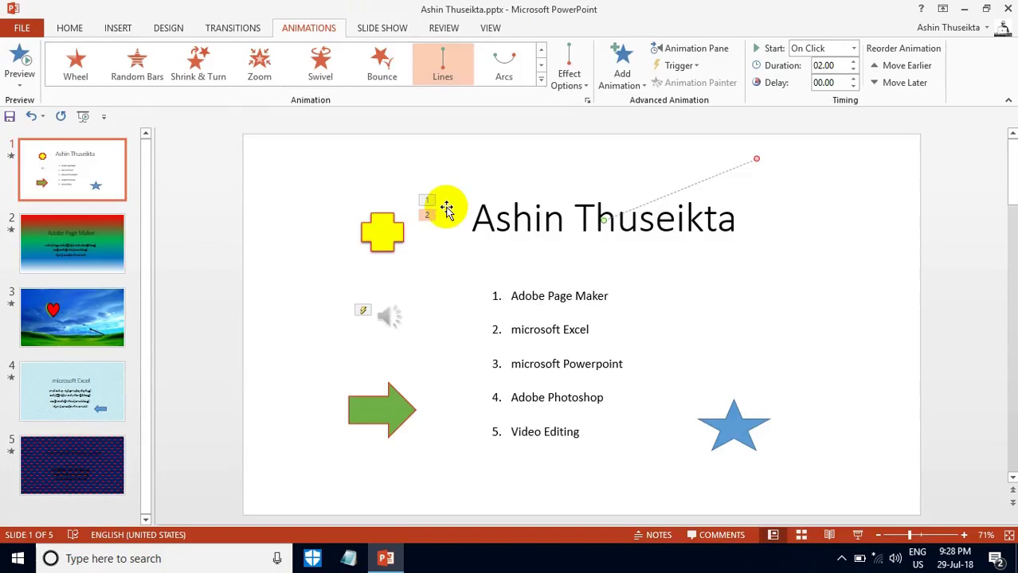
# Add a Turns motion path to the title, move it upper right, narrow it, and preview
pyautogui.click(625, 71)
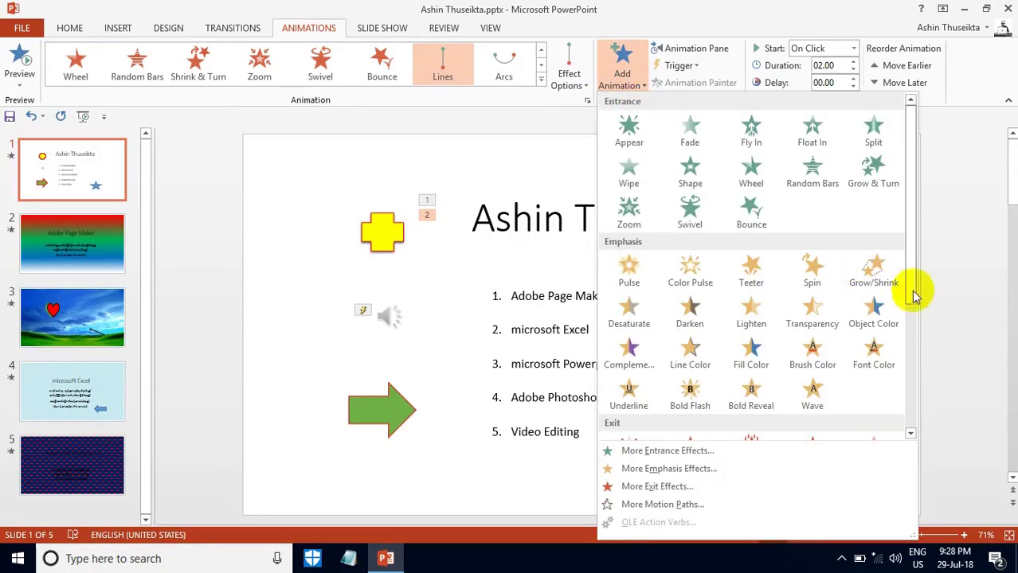
pyautogui.moveTo(914, 291); pyautogui.dragTo(911, 425)
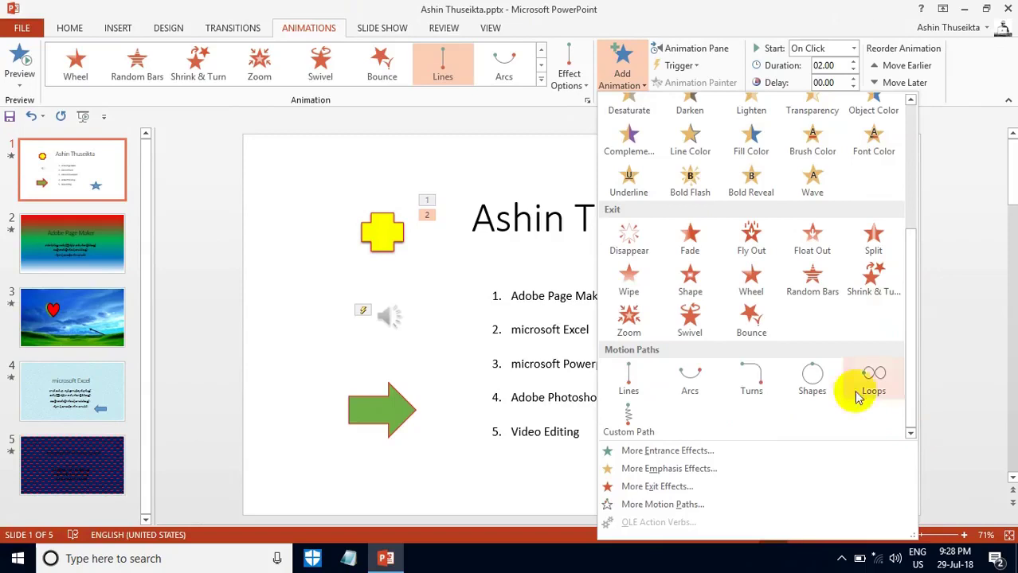
pyautogui.click(752, 380)
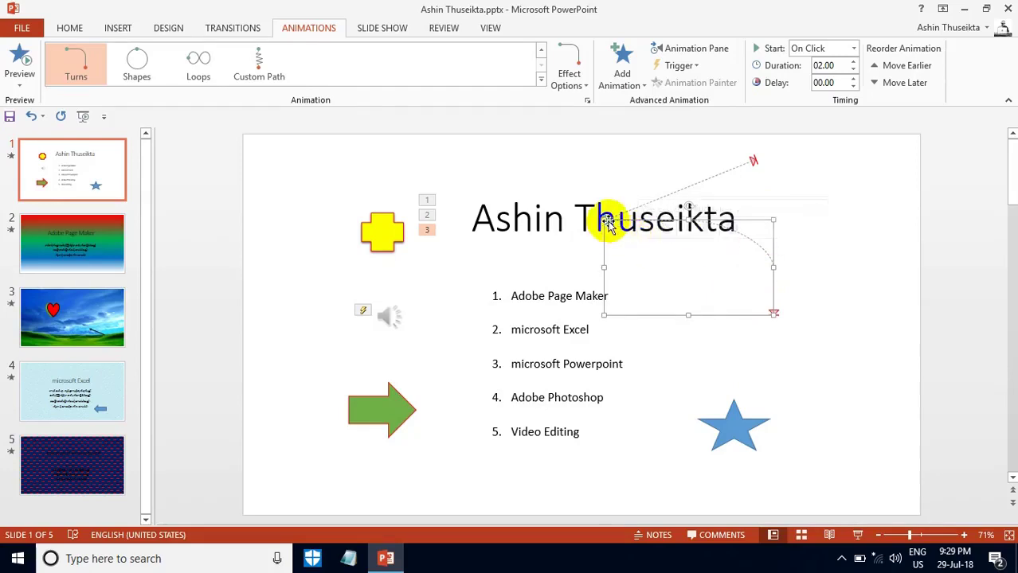
pyautogui.moveTo(607, 222); pyautogui.dragTo(760, 173)
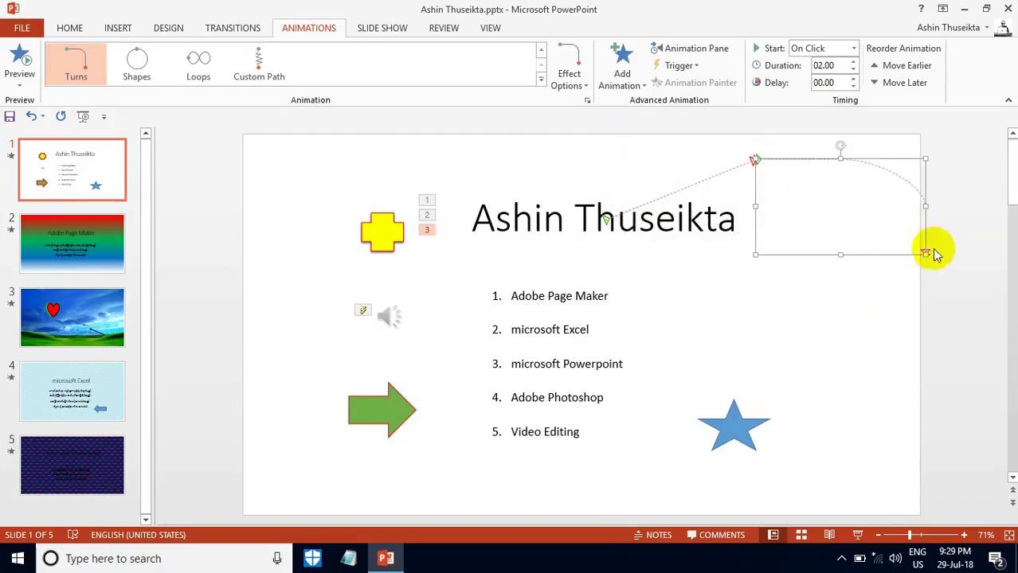
pyautogui.moveTo(926, 254); pyautogui.dragTo(761, 296)
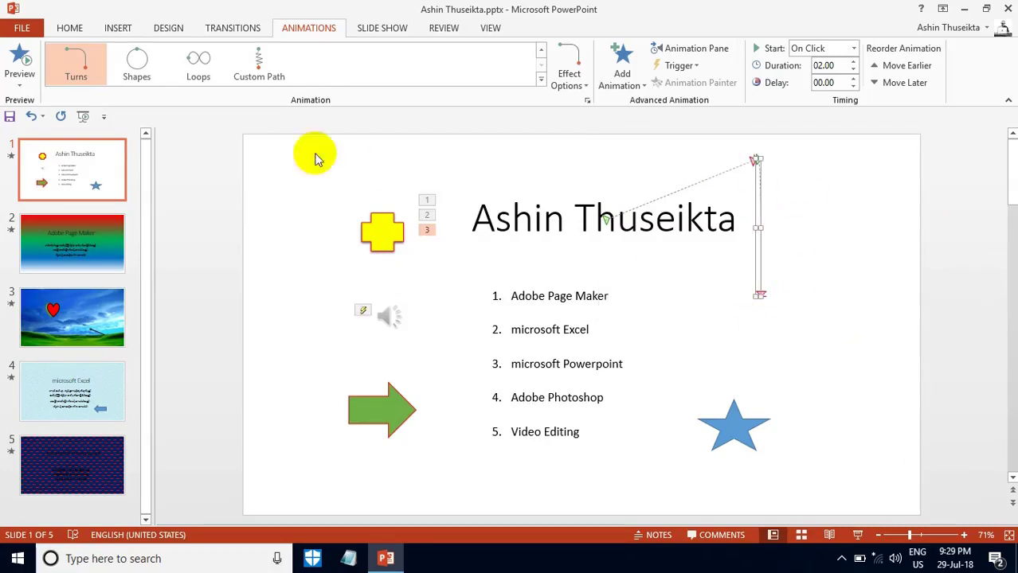
pyautogui.click(18, 64)
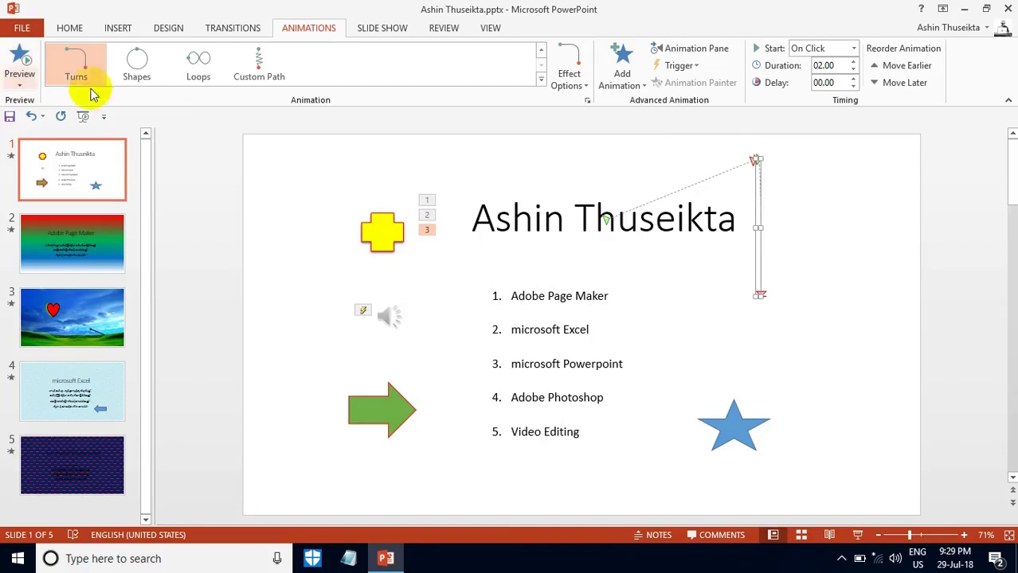
# Delete the title's Turns motion path and preview the remaining animations
pyautogui.click(683, 272)
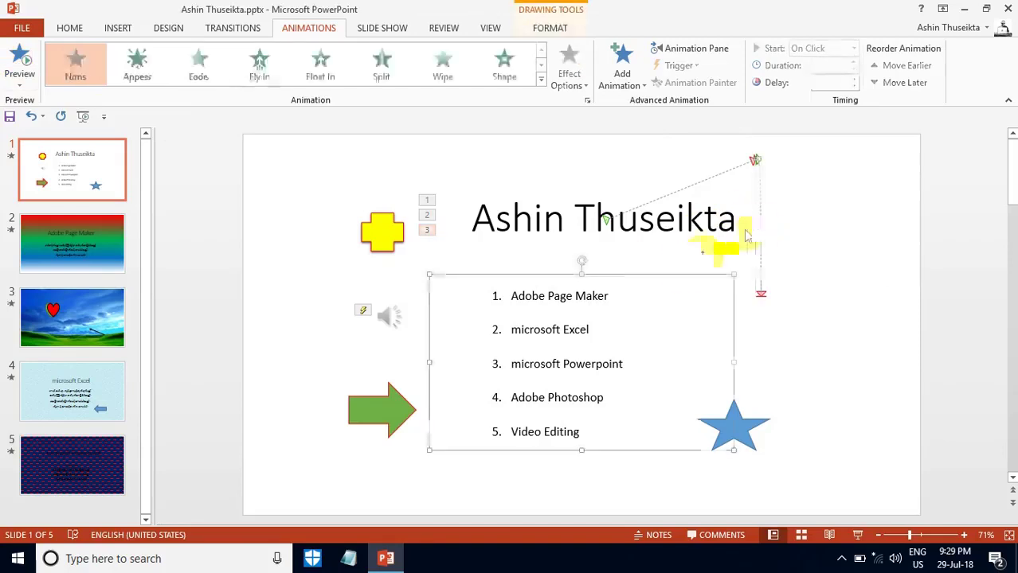
pyautogui.click(759, 230)
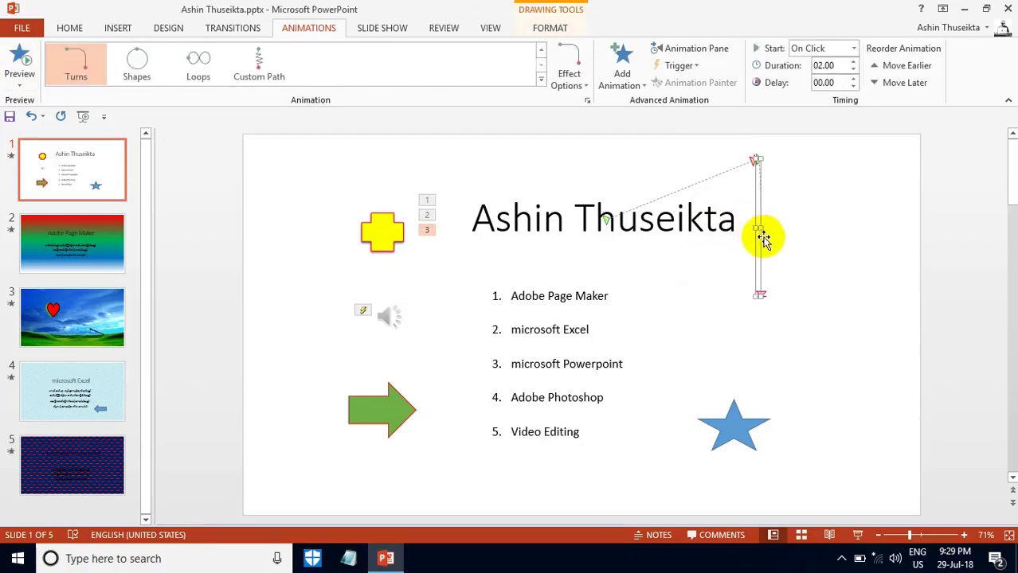
pyautogui.press('Delete')
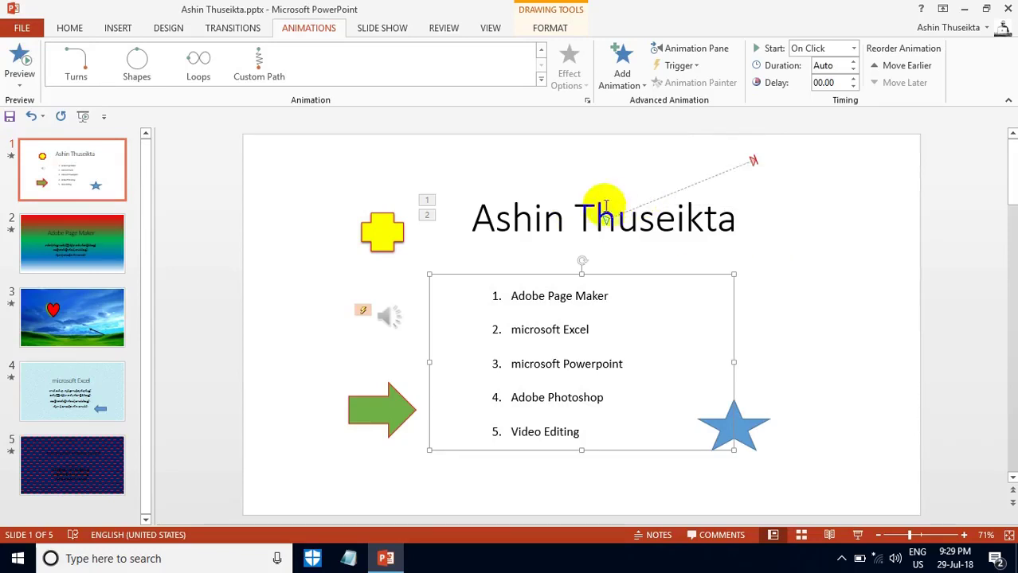
pyautogui.click(20, 63)
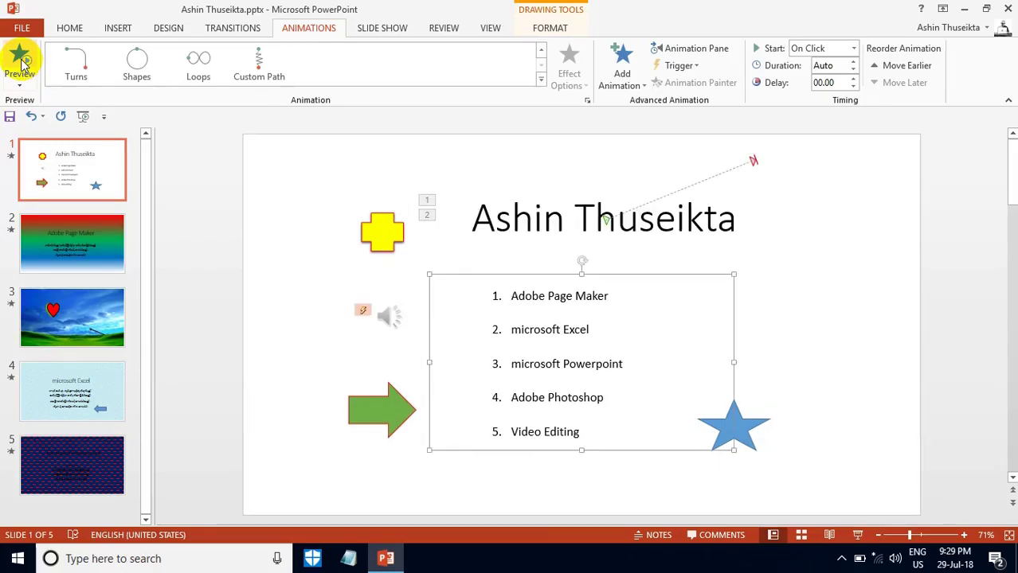
pyautogui.click(23, 63)
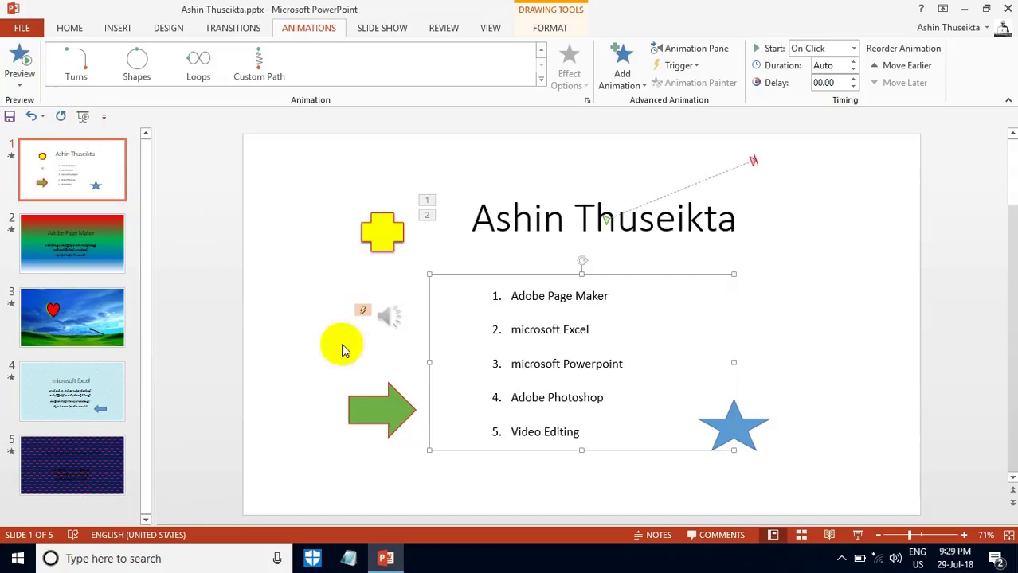
# Delete the Lines motion path, leaving only the title's Bounce entrance
pyautogui.click(754, 163)
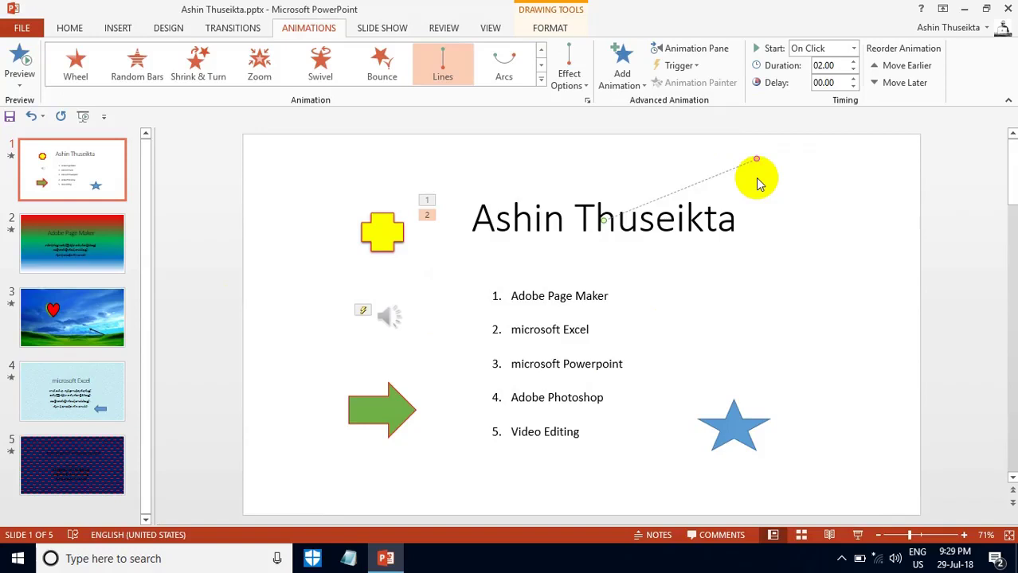
pyautogui.press('Delete')
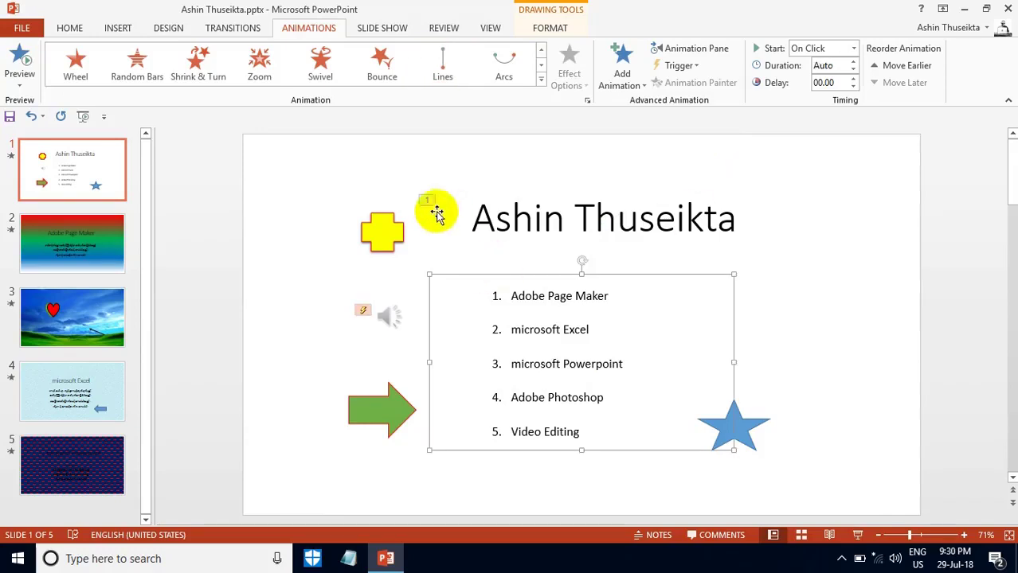
pyautogui.click(434, 223)
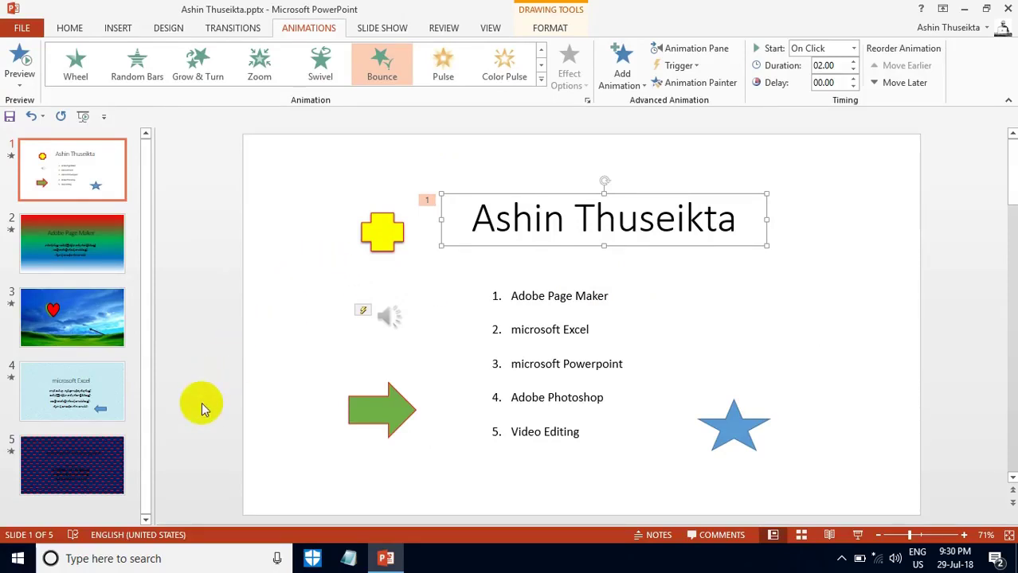
# Run the full-screen slide show, exit back to editing, and minimize PowerPoint
pyautogui.press('F5')
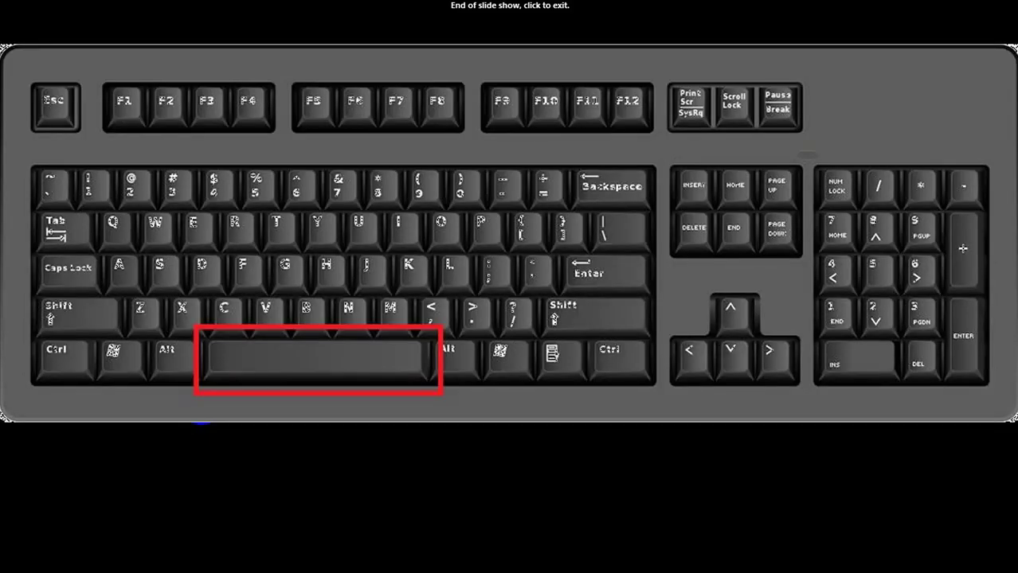
pyautogui.press('space')
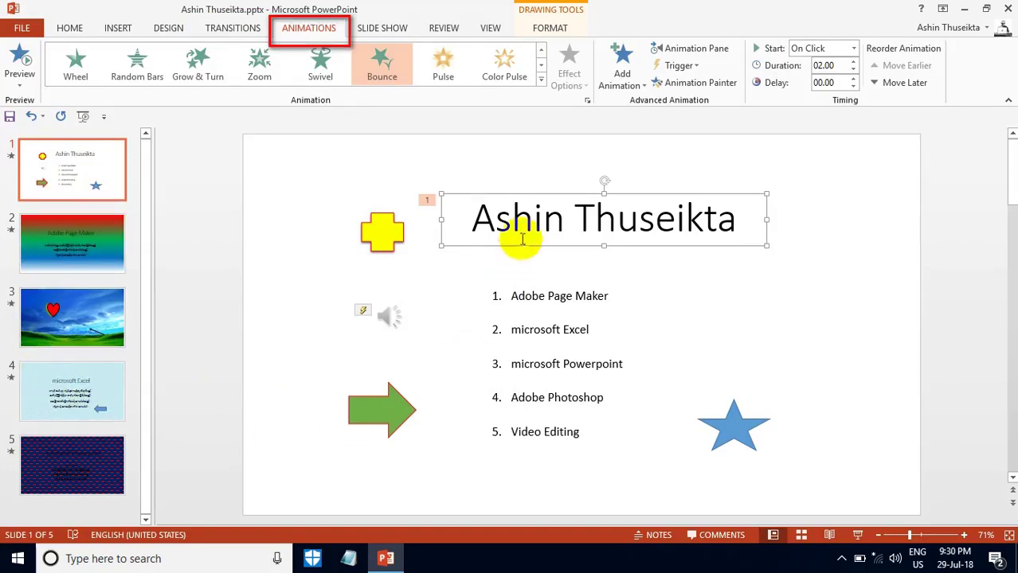
pyautogui.moveTo(454, 234)
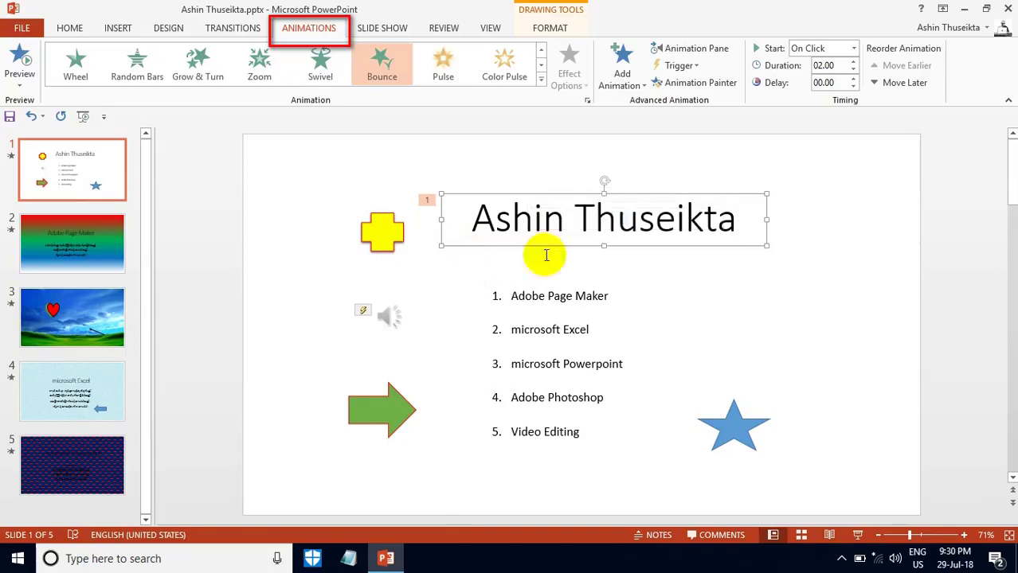
pyautogui.click(965, 11)
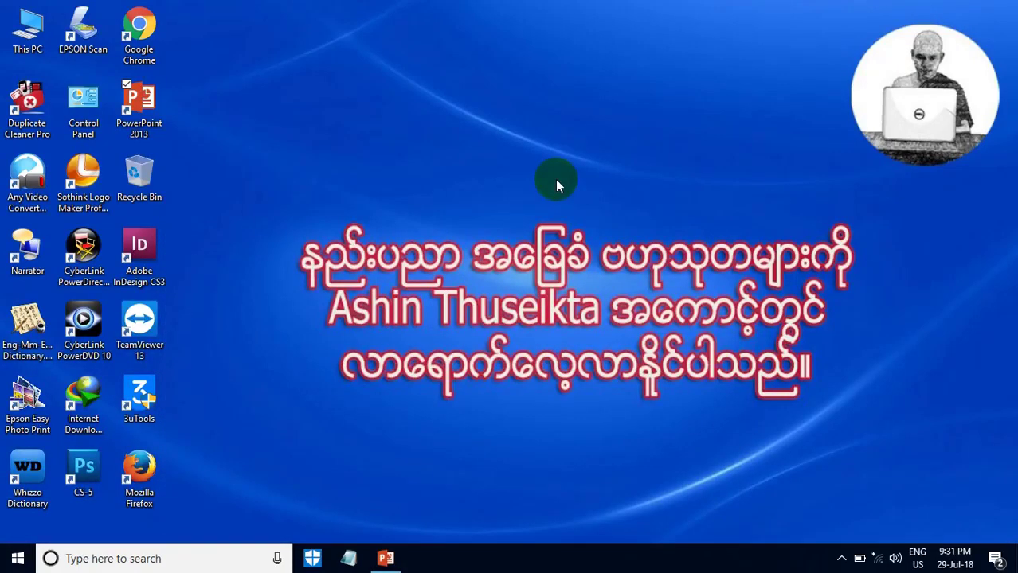